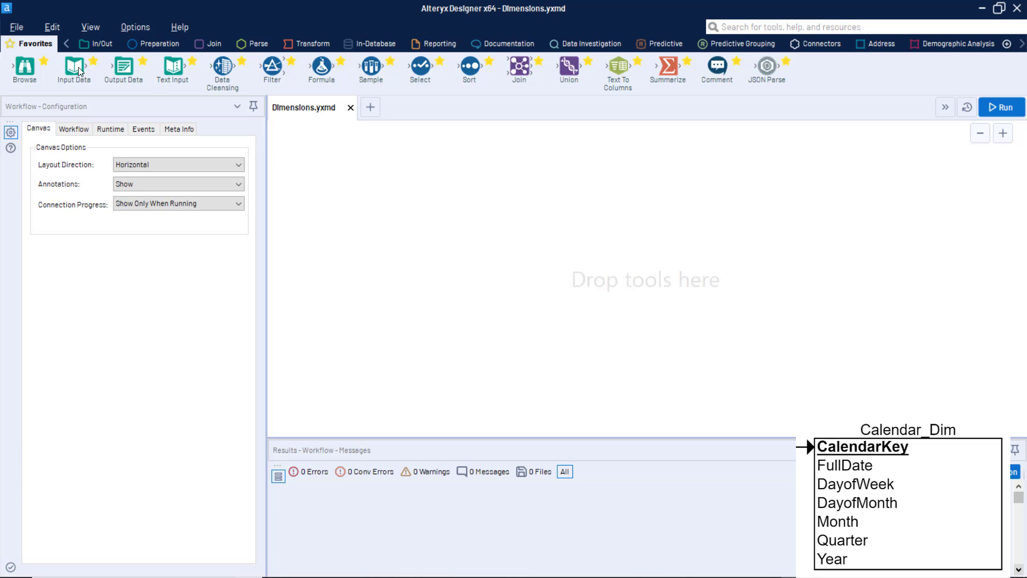
# Add an Input Data tool to the canvas and connect it to the saved MySQL (User) connection.
pyautogui.moveTo(78, 71); pyautogui.dragTo(338, 185)
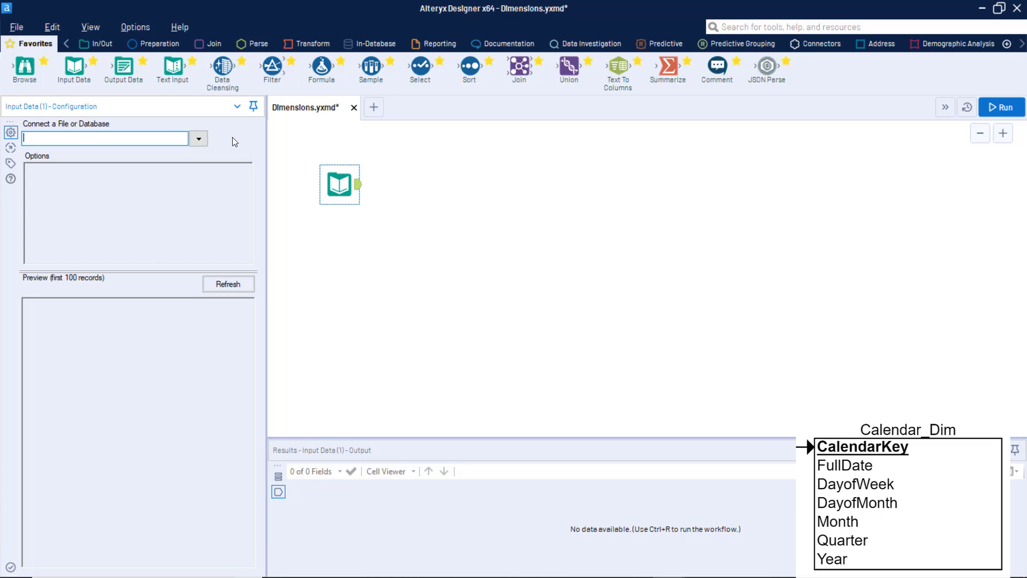
pyautogui.click(199, 139)
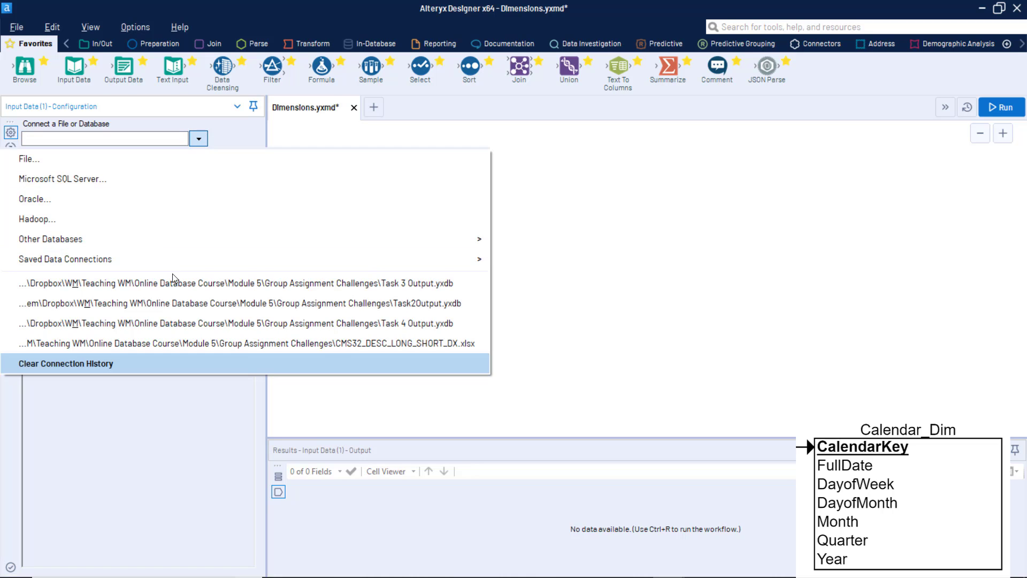
pyautogui.moveTo(194, 255)
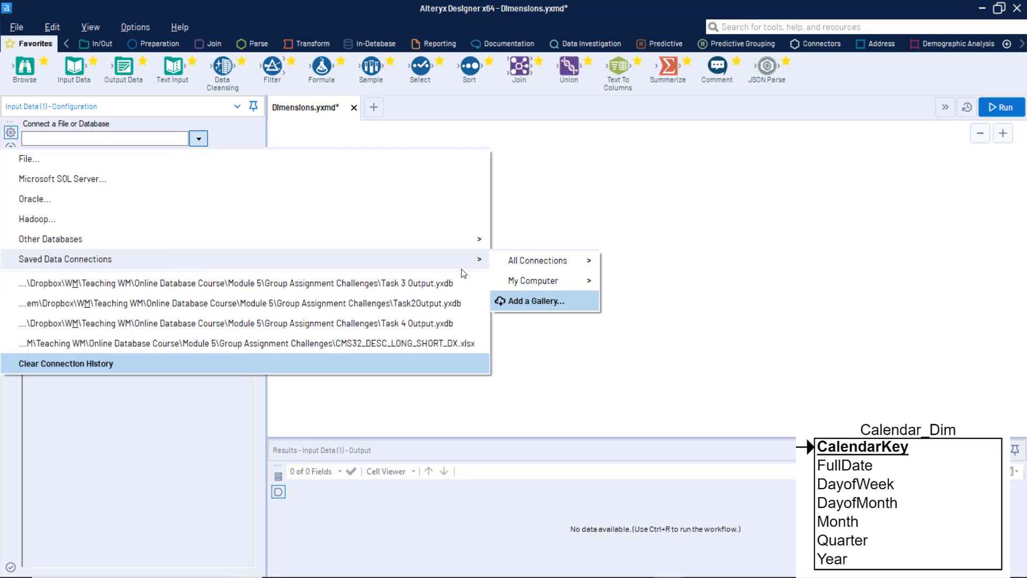
pyautogui.moveTo(535, 262)
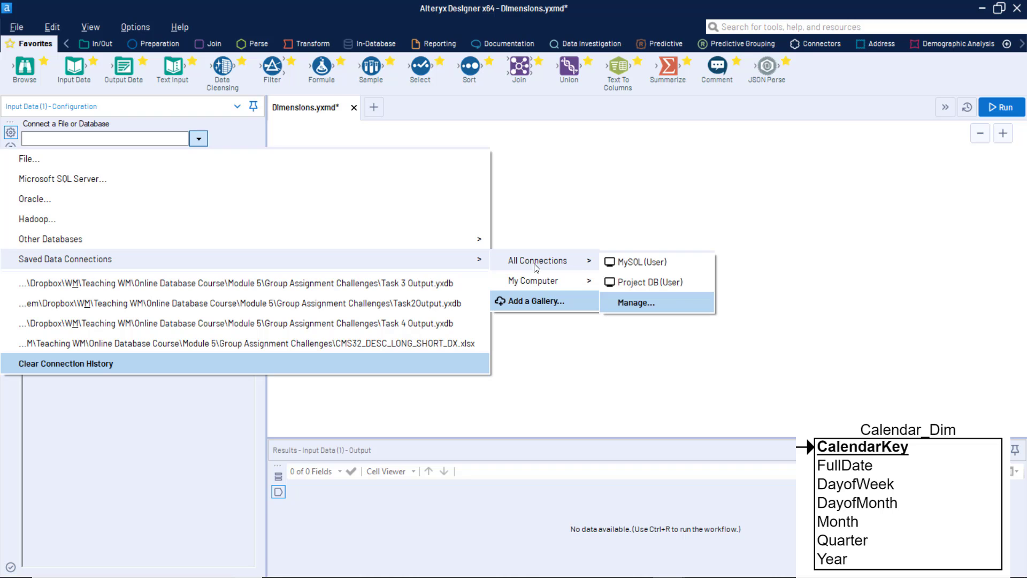
pyautogui.click(645, 273)
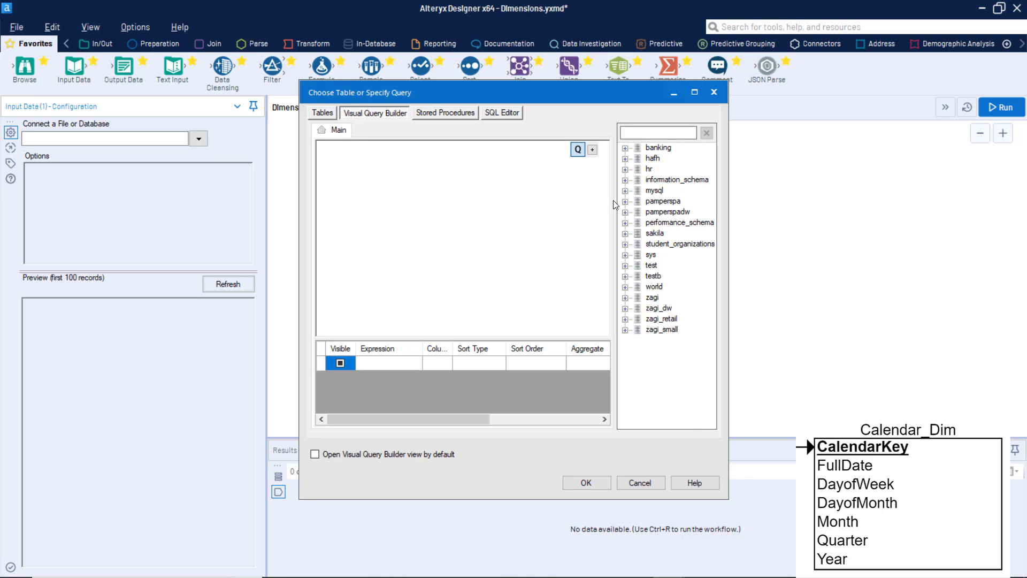
# Build the input query to return only tdate from zagi_small's salestransaction table, and run the workflow.
pyautogui.doubleClick(633, 330)
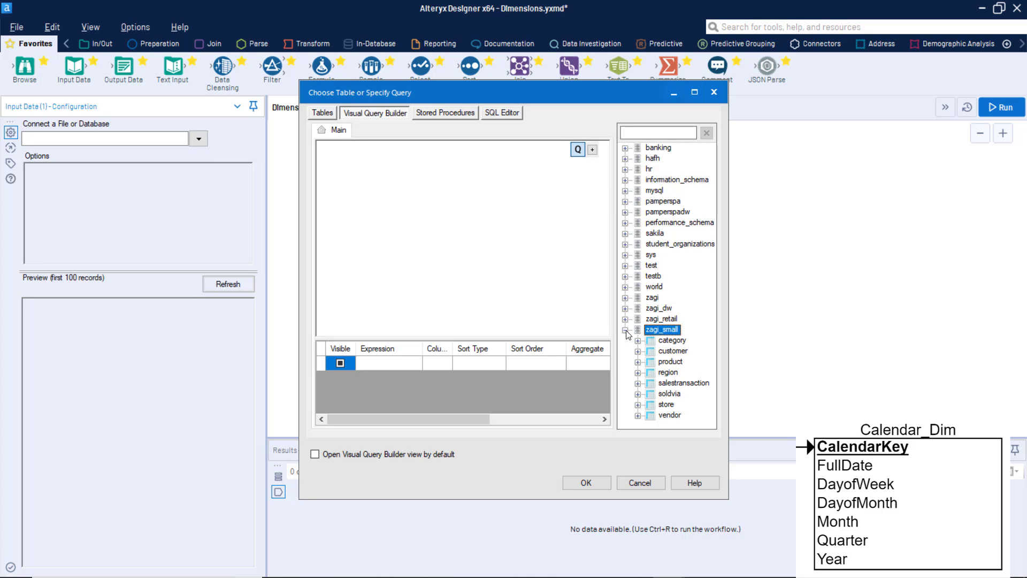
pyautogui.doubleClick(638, 384)
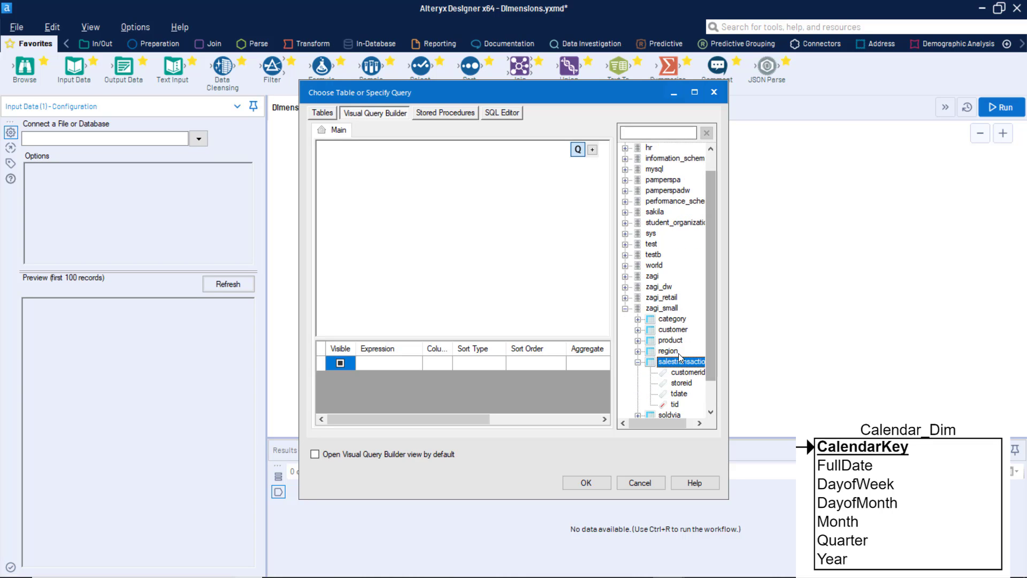
pyautogui.click(675, 394)
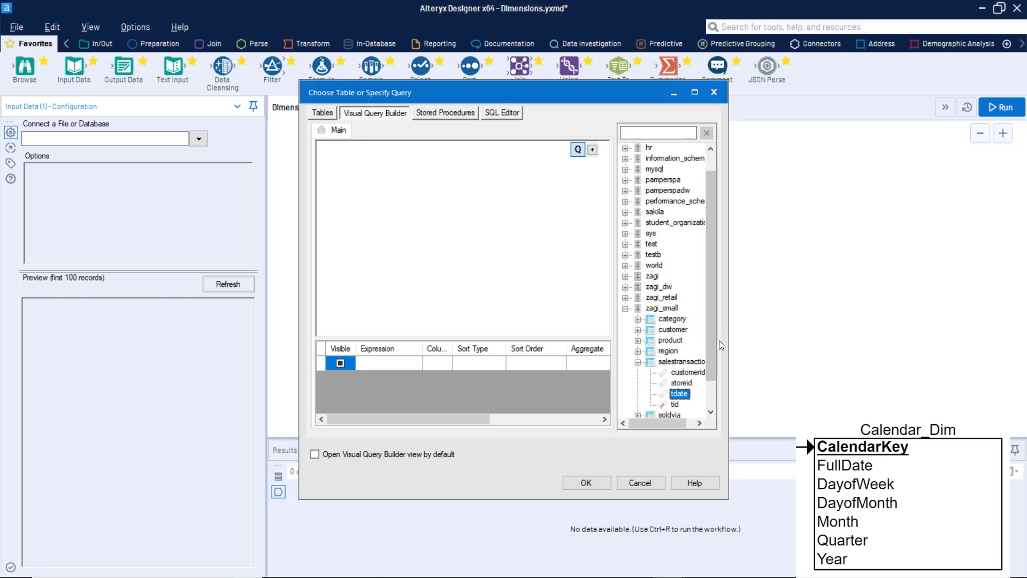
pyautogui.doubleClick(682, 399)
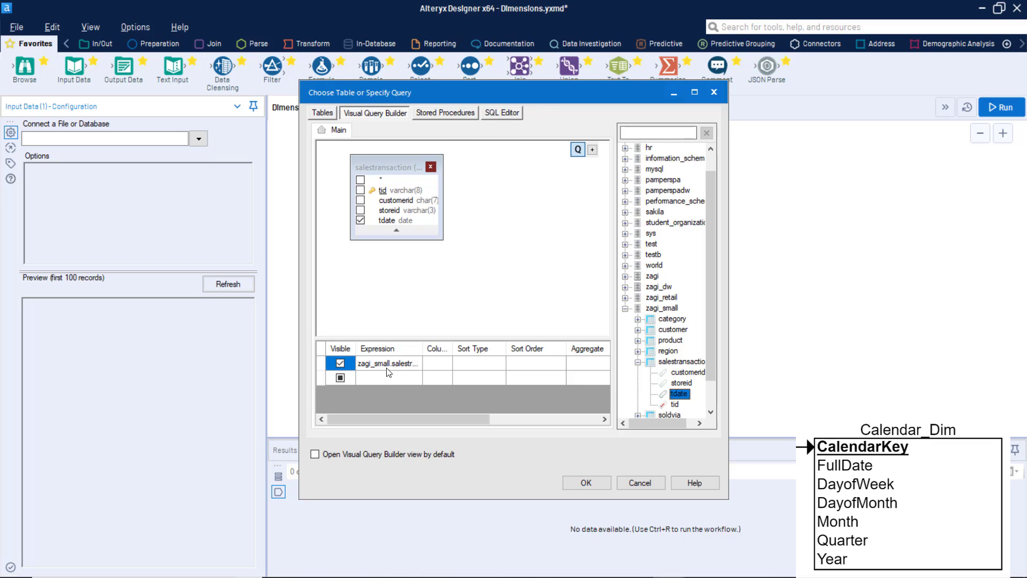
pyautogui.click(434, 363)
pyautogui.moveTo(434, 348); pyautogui.dragTo(469, 350)
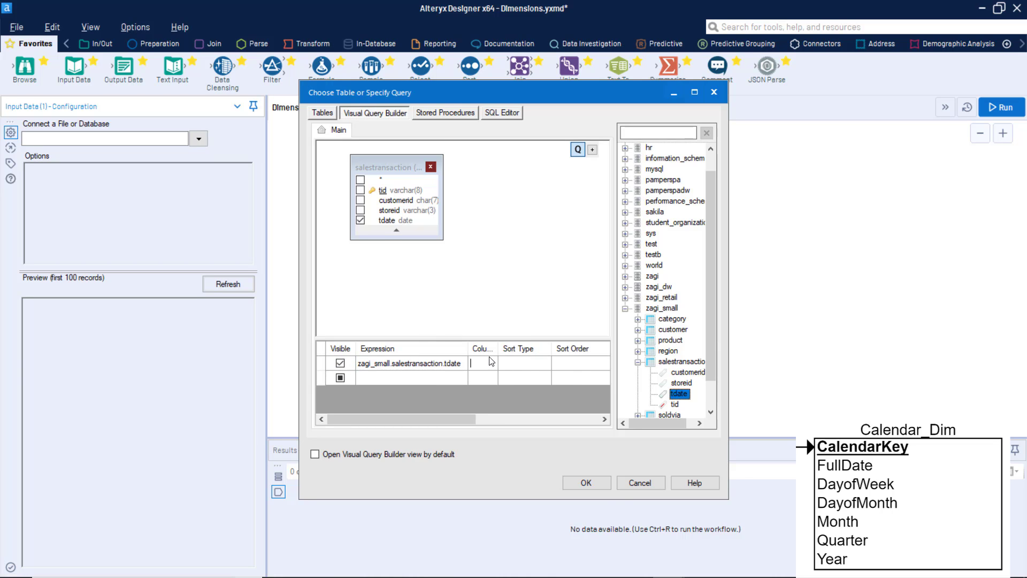
pyautogui.click(594, 488)
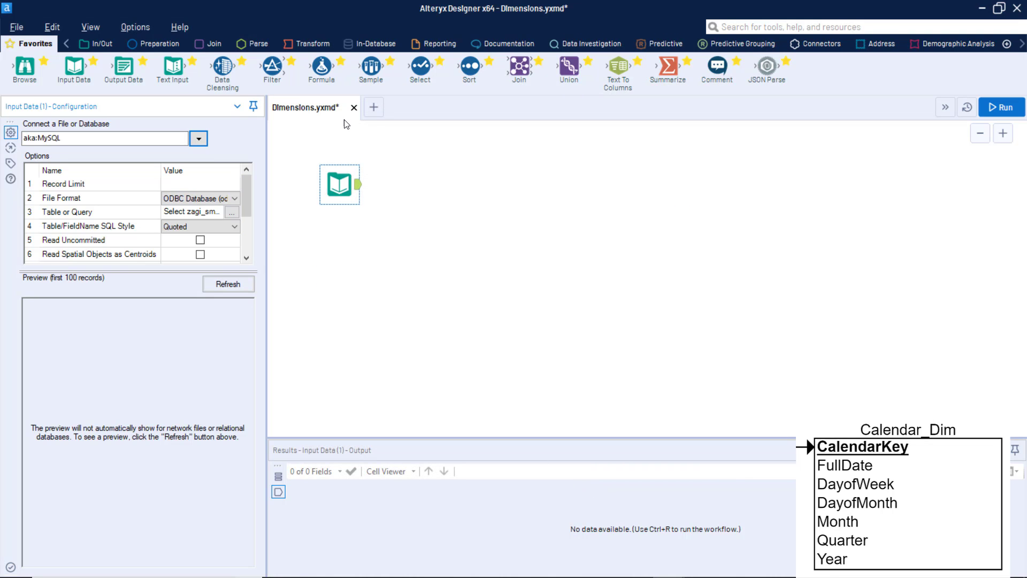
pyautogui.click(998, 110)
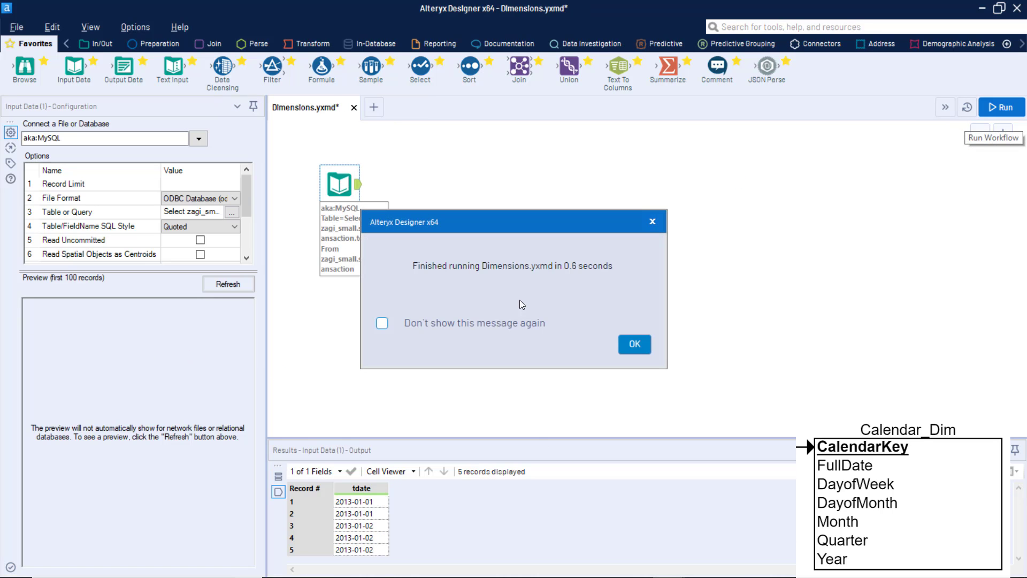
pyautogui.click(636, 354)
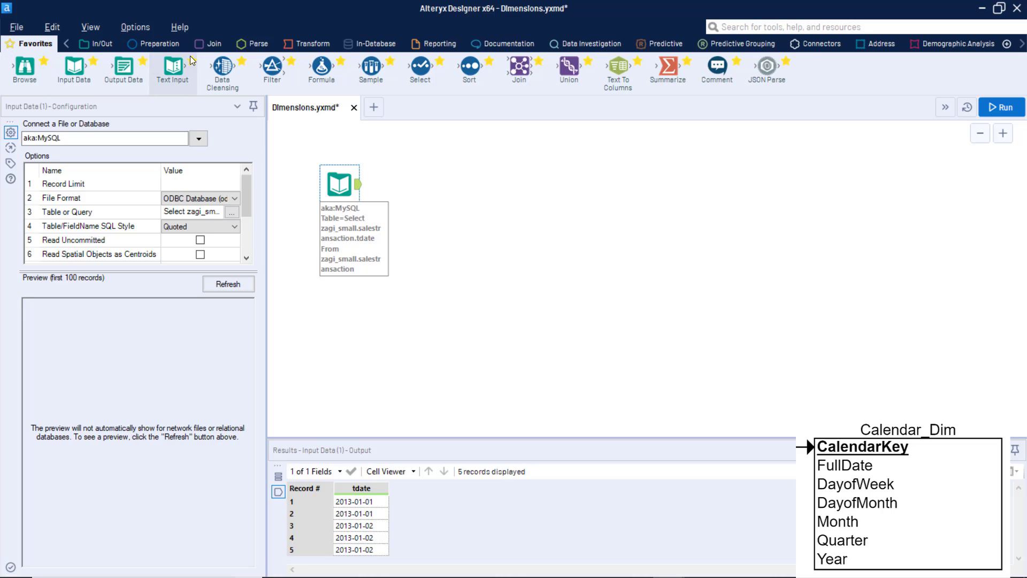
# Attach a Unique tool after the Input Data tool with tdate as the unique field, and run the workflow.
pyautogui.click(158, 44)
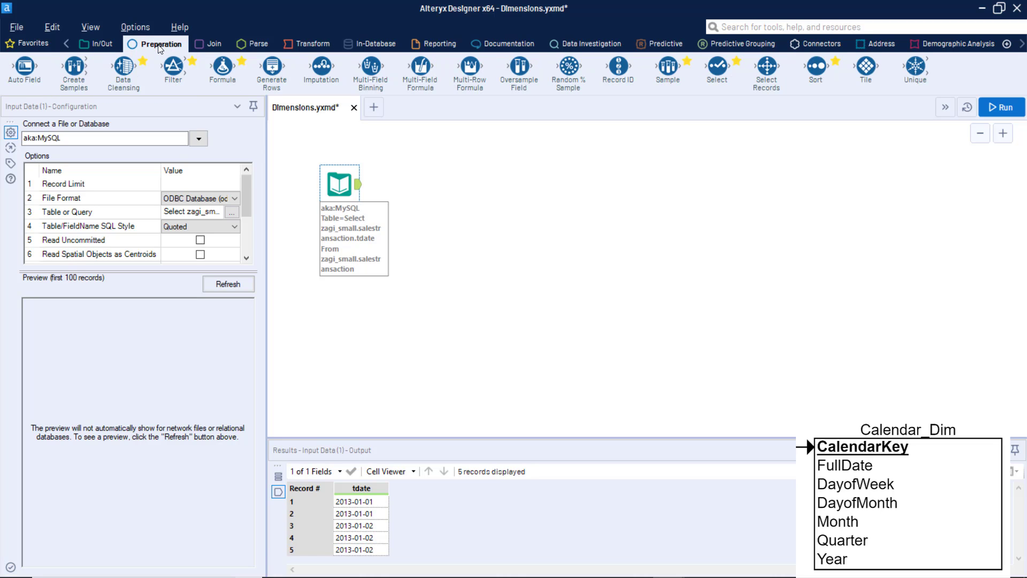
pyautogui.moveTo(915, 66); pyautogui.dragTo(411, 182)
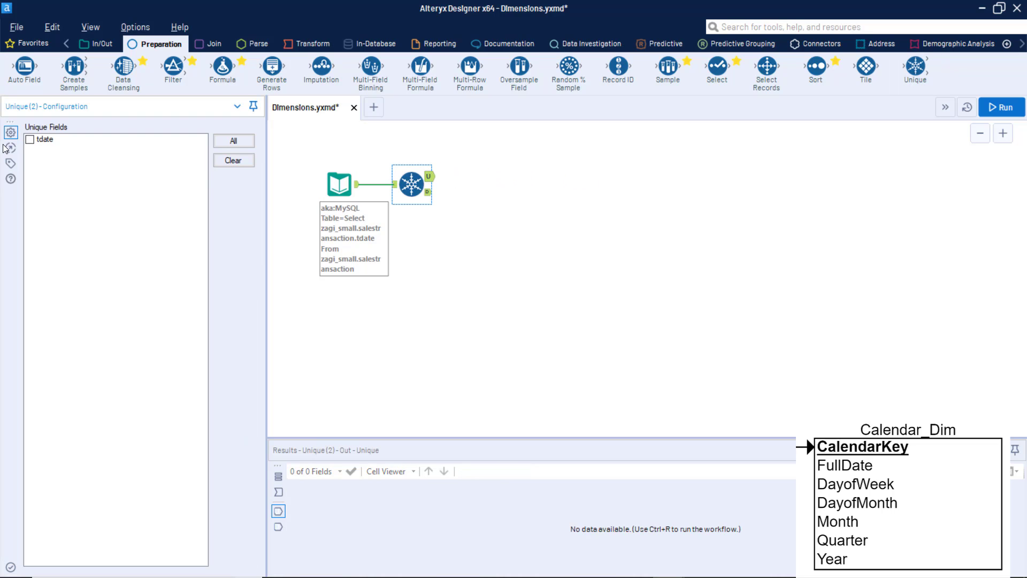
pyautogui.click(30, 140)
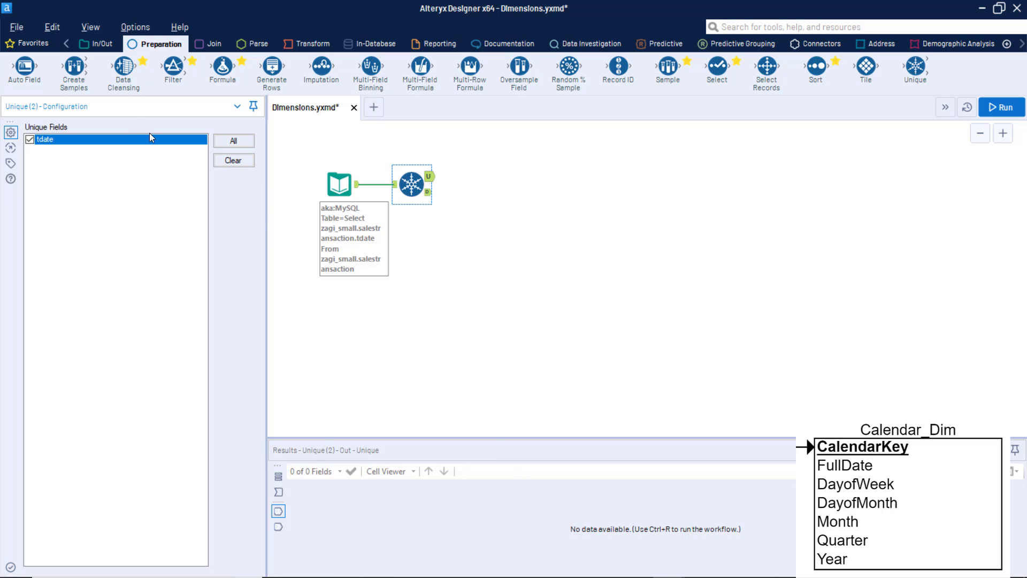
pyautogui.click(1000, 107)
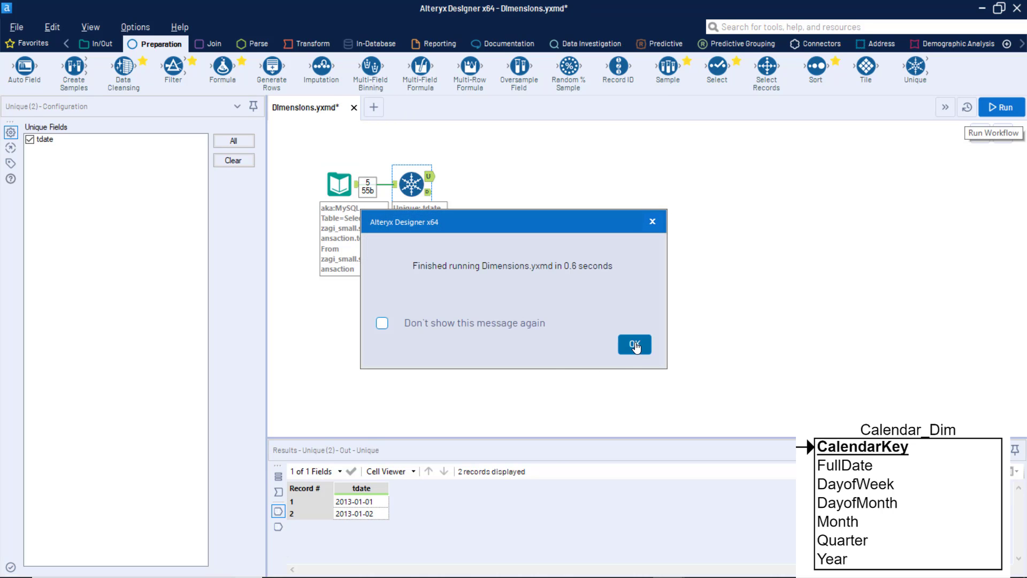
pyautogui.click(634, 344)
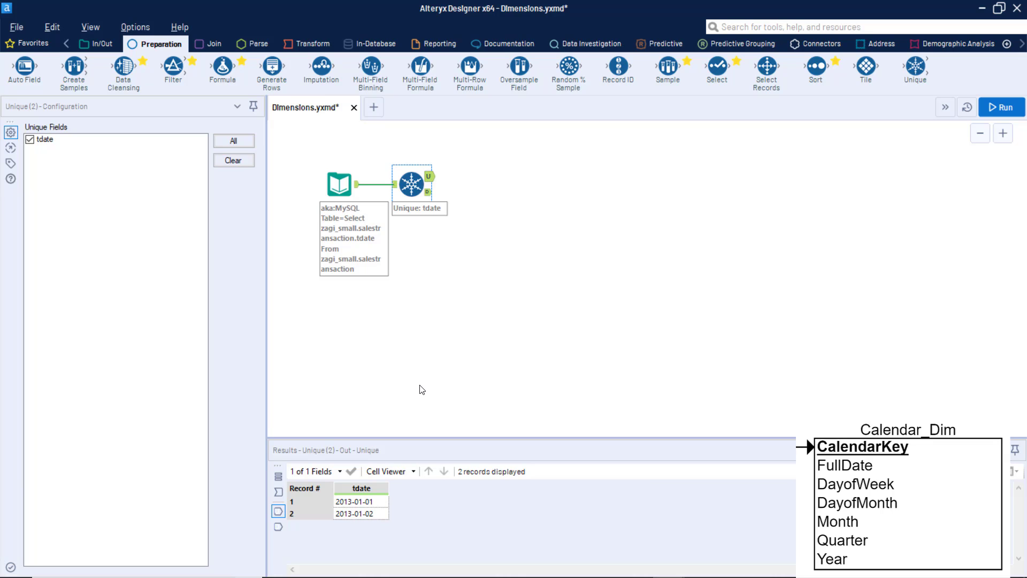
pyautogui.click(449, 415)
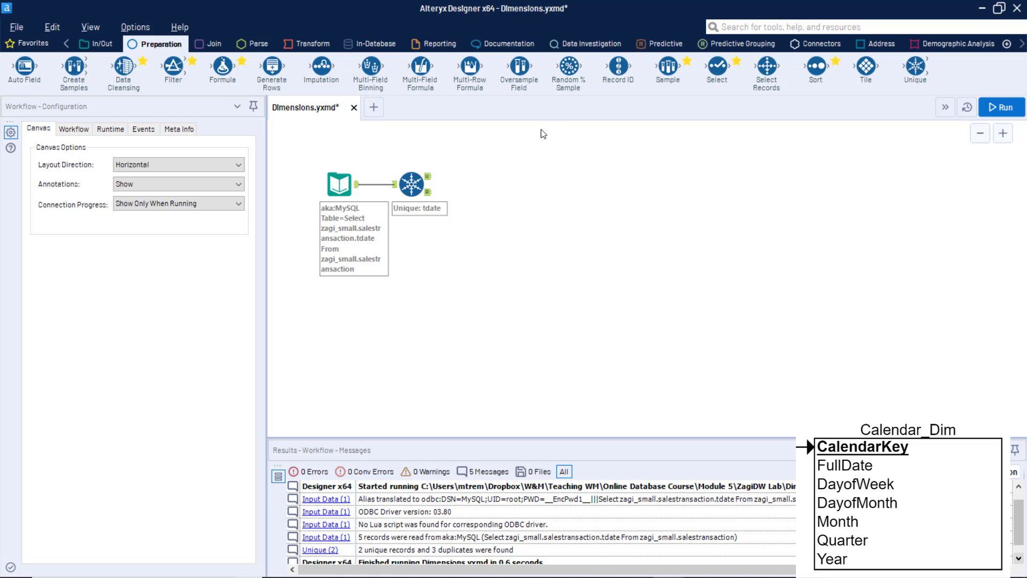
# Attach a Record ID tool to the Unique tool's U output, name its column CalendarKey, and run the workflow.
pyautogui.moveTo(621, 69)
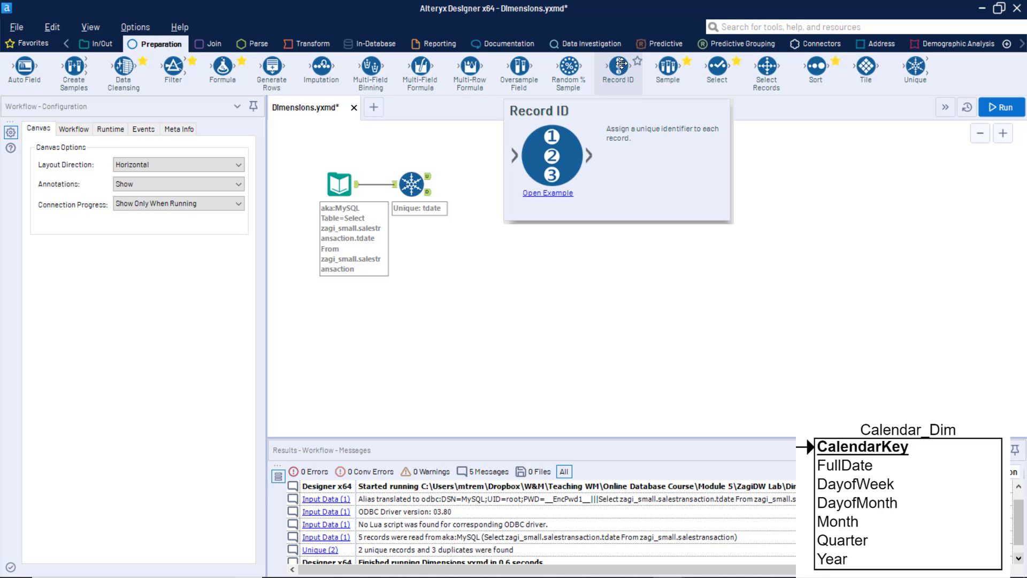
pyautogui.moveTo(621, 68); pyautogui.dragTo(485, 177)
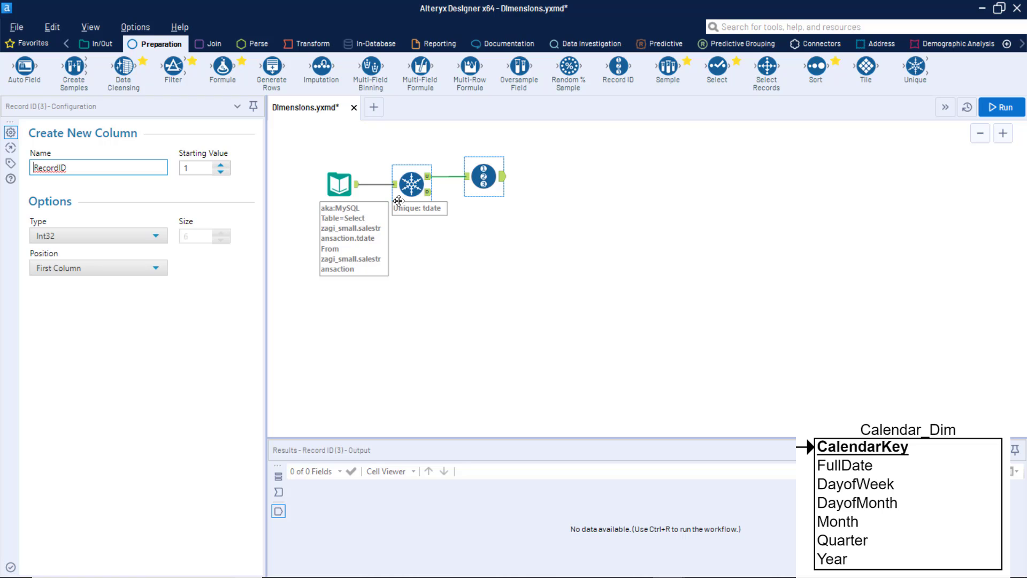
pyautogui.click(77, 164)
pyautogui.moveTo(77, 164); pyautogui.dragTo(2, 165)
pyautogui.write('Ca')
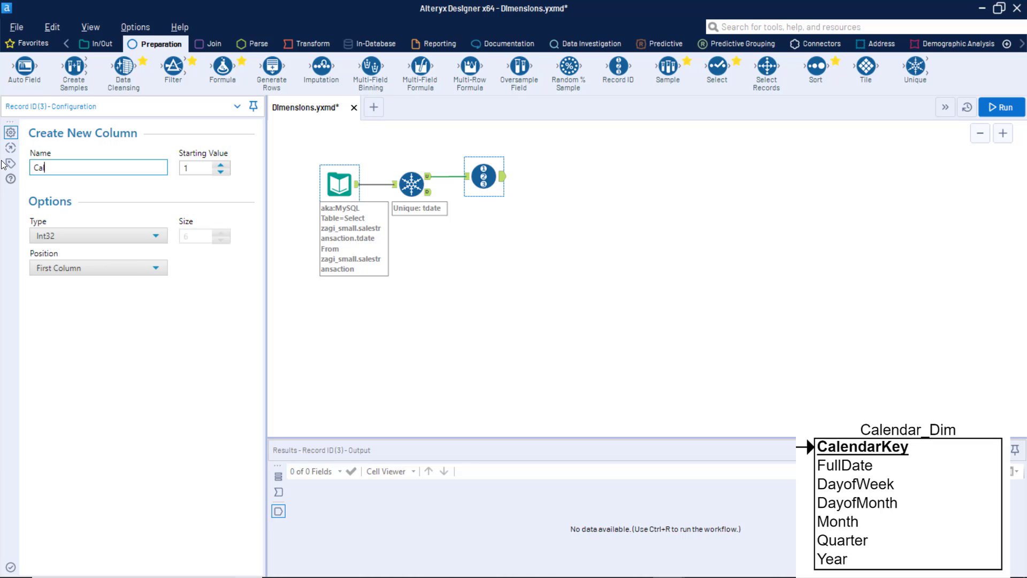
pyautogui.write('lendarKey')
pyautogui.click(998, 107)
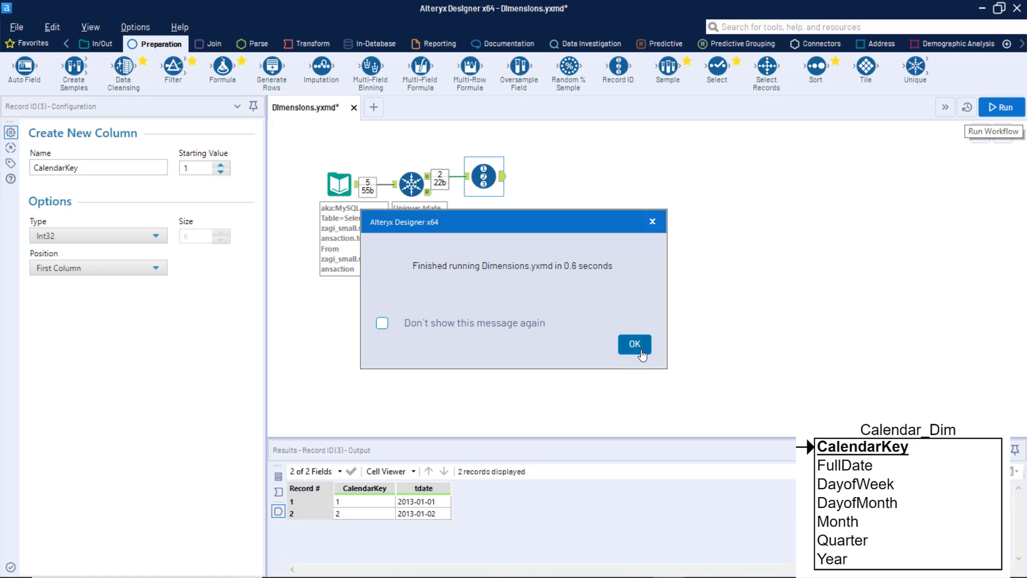
pyautogui.click(620, 345)
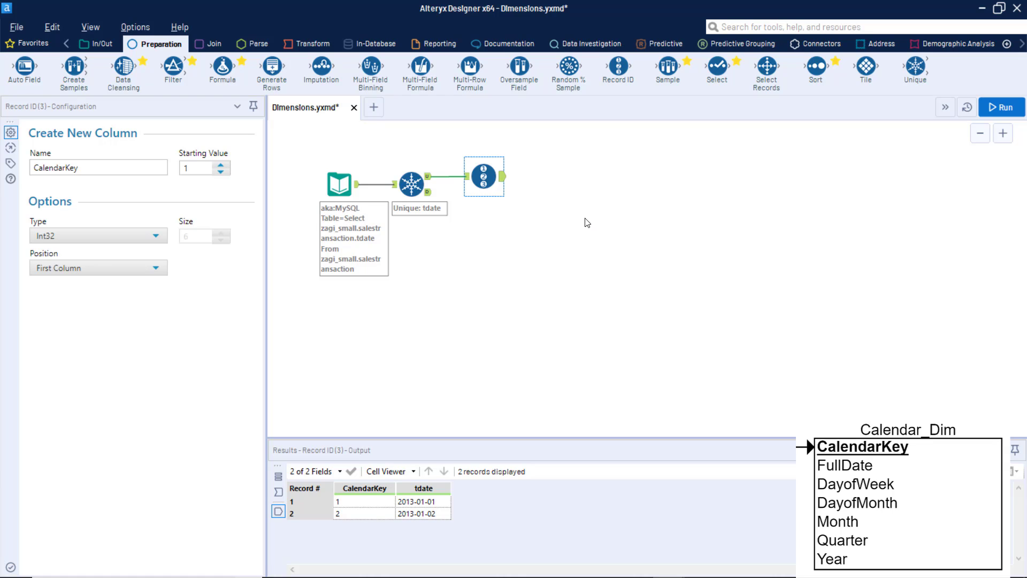
pyautogui.click(515, 293)
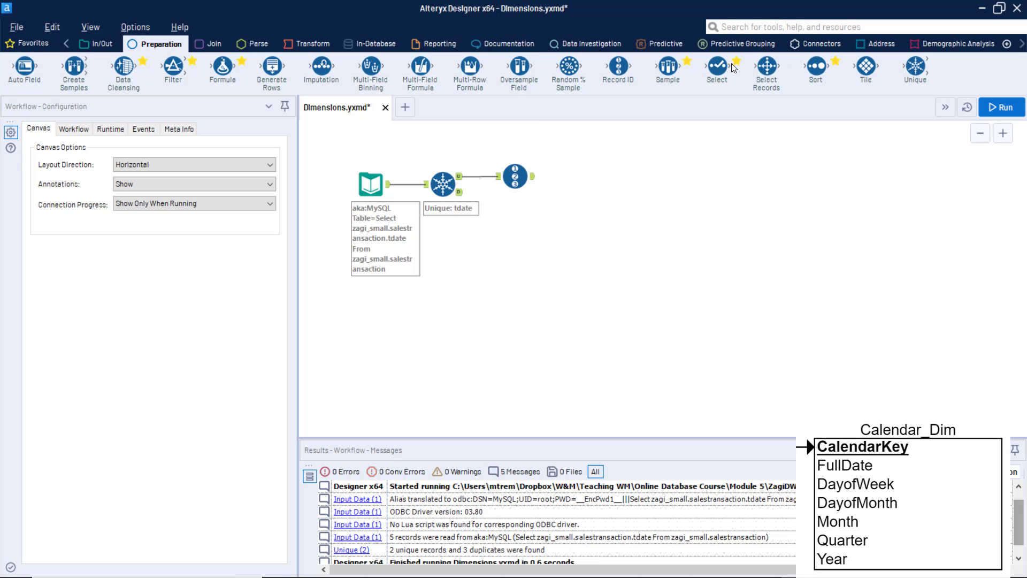
# Attach a Select tool after the Record ID tool, rename tdate to FullDate, and run the workflow.
pyautogui.moveTo(716, 67); pyautogui.dragTo(586, 177)
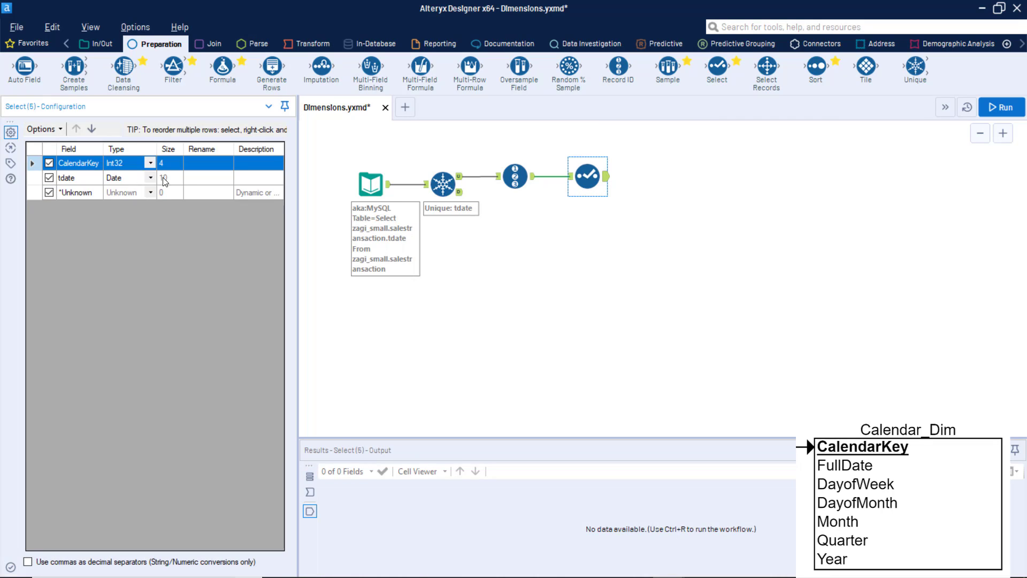
pyautogui.click(207, 181)
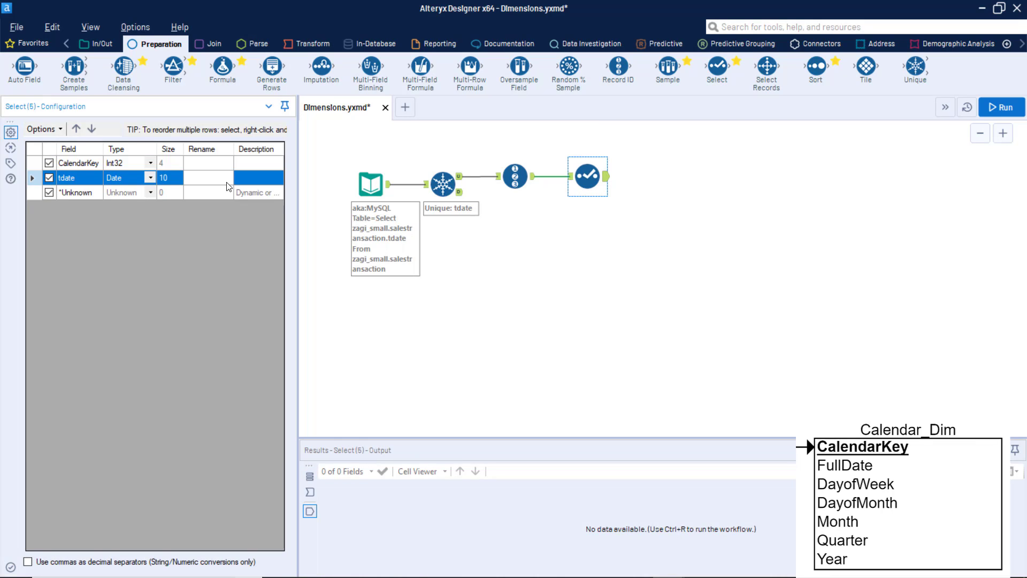
pyautogui.write('FullDate')
pyautogui.click(1019, 111)
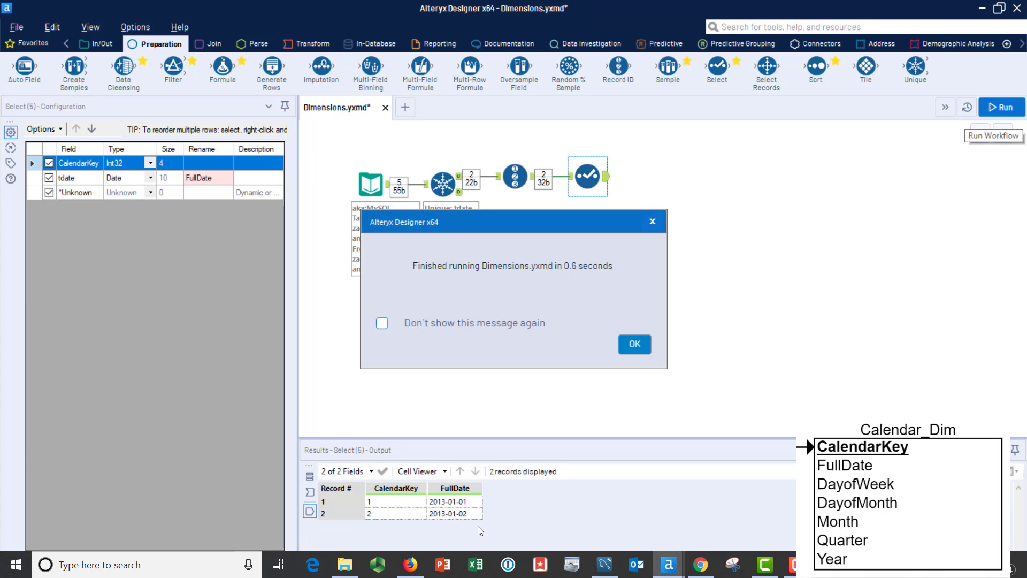
pyautogui.click(634, 345)
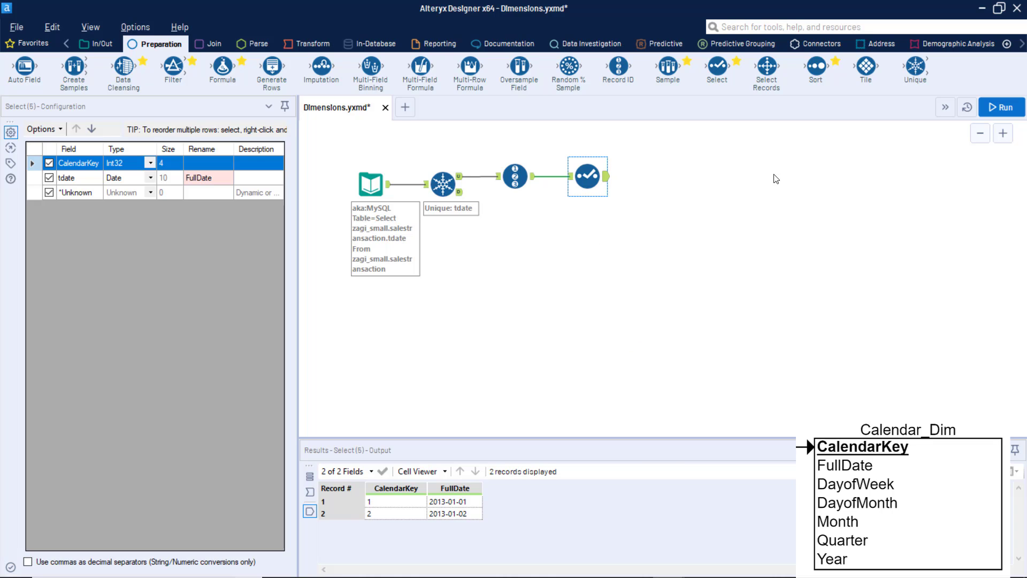
# Attach a Formula tool after the Select tool and add a new output column named DayoftheWeek.
pyautogui.moveTo(221, 66); pyautogui.dragTo(669, 177)
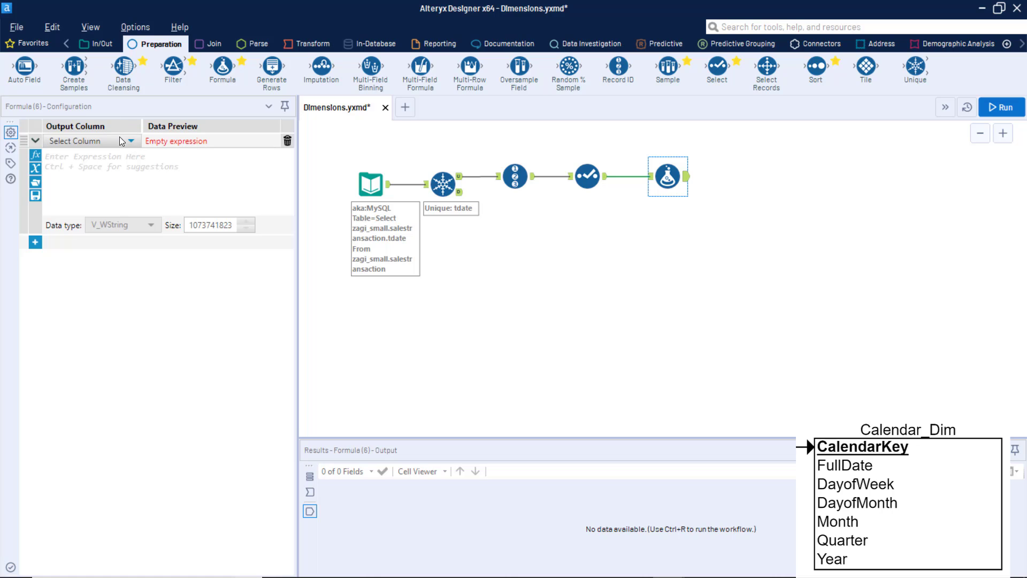
pyautogui.click(128, 140)
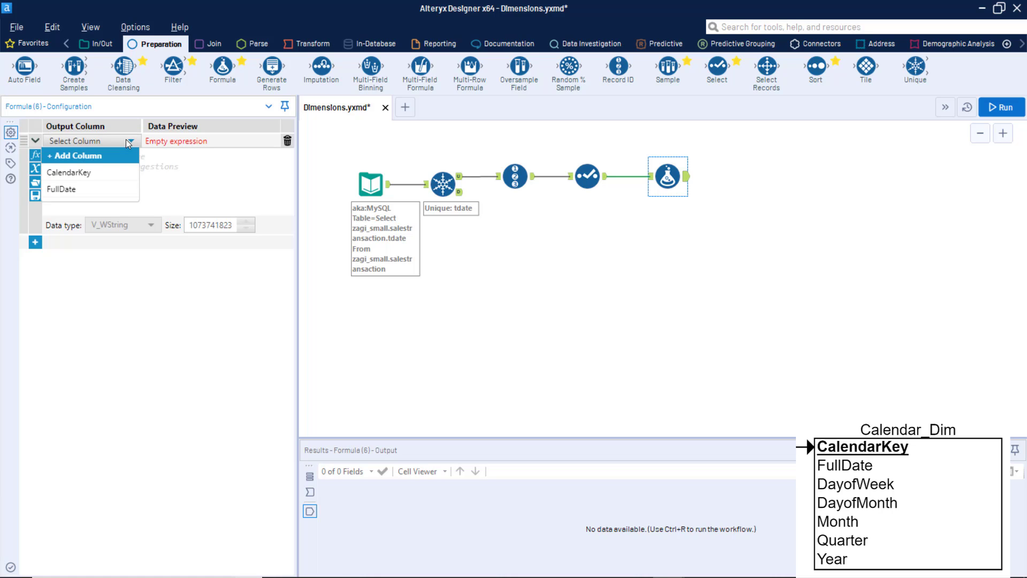
pyautogui.click(96, 154)
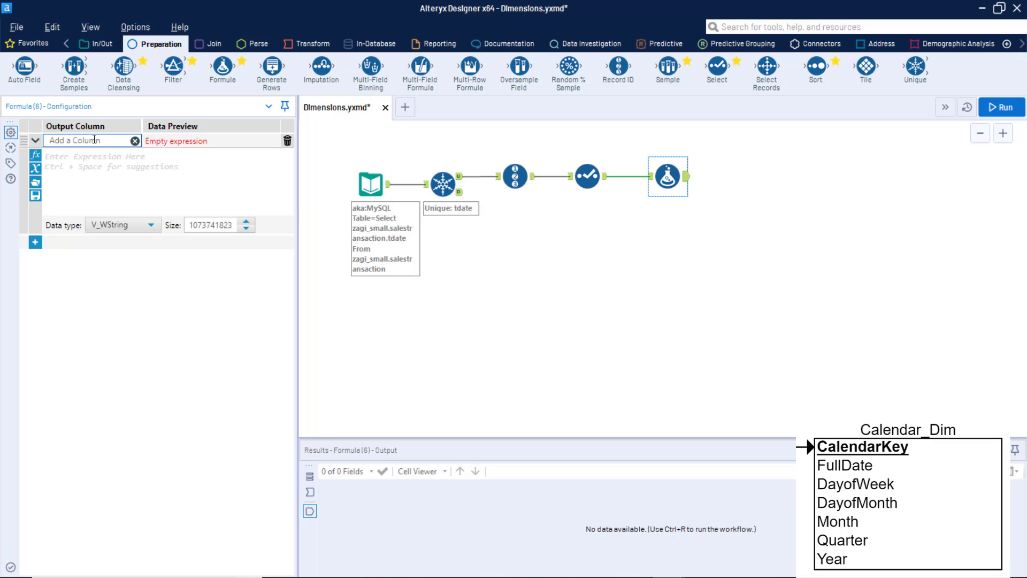
pyautogui.write('DayoftheWeek')
pyautogui.click(187, 142)
pyautogui.click(36, 156)
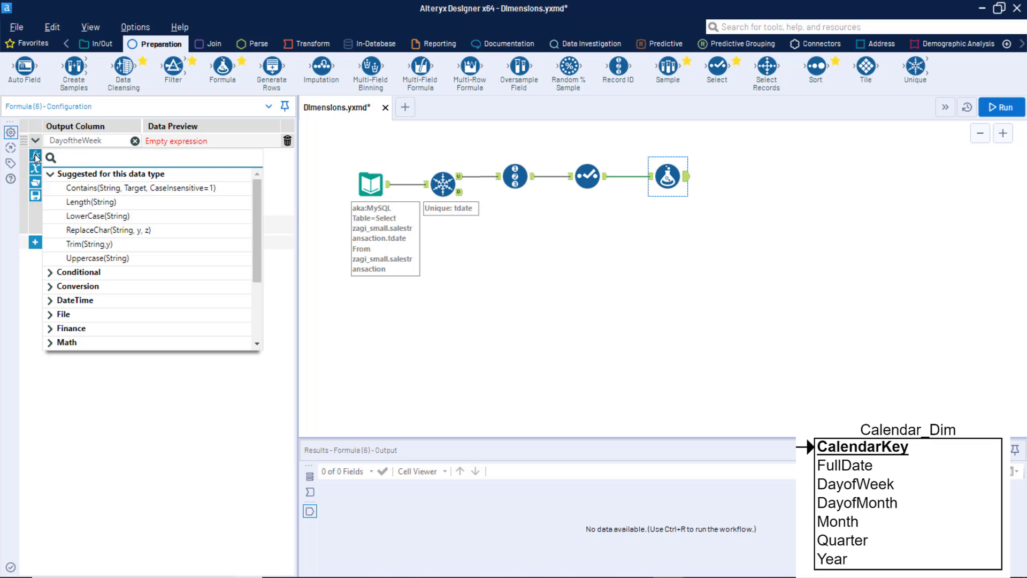
pyautogui.click(36, 156)
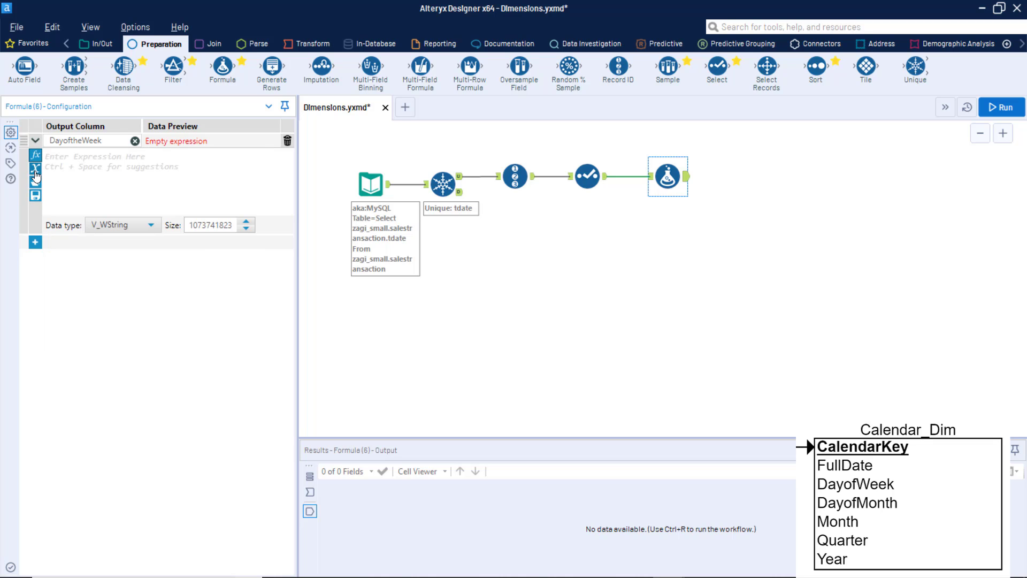
pyautogui.click(35, 170)
pyautogui.click(34, 171)
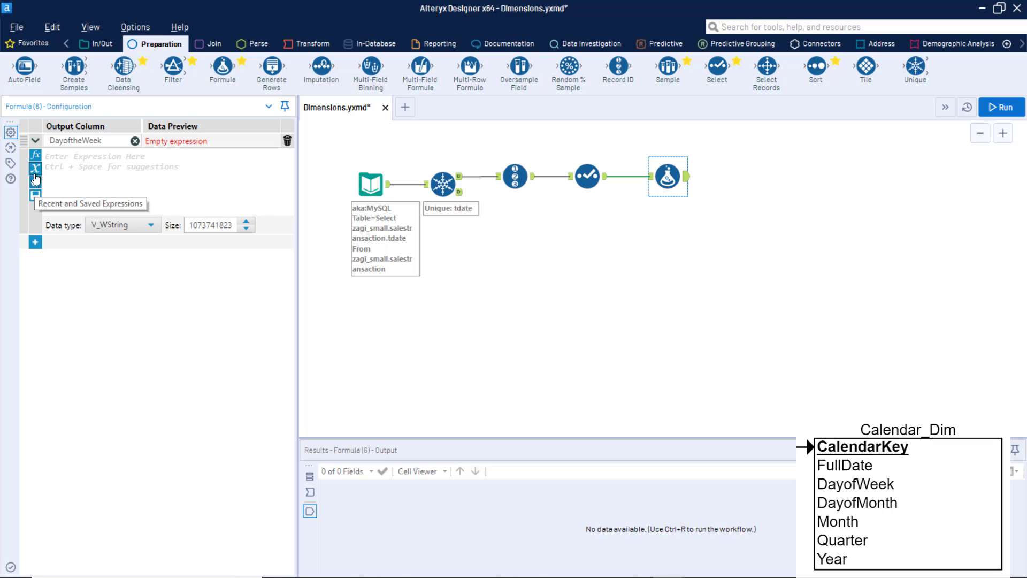
# Set the DayoftheWeek expression to DateTimeFormat([FullDate],"%A") and run the workflow.
pyautogui.click(36, 155)
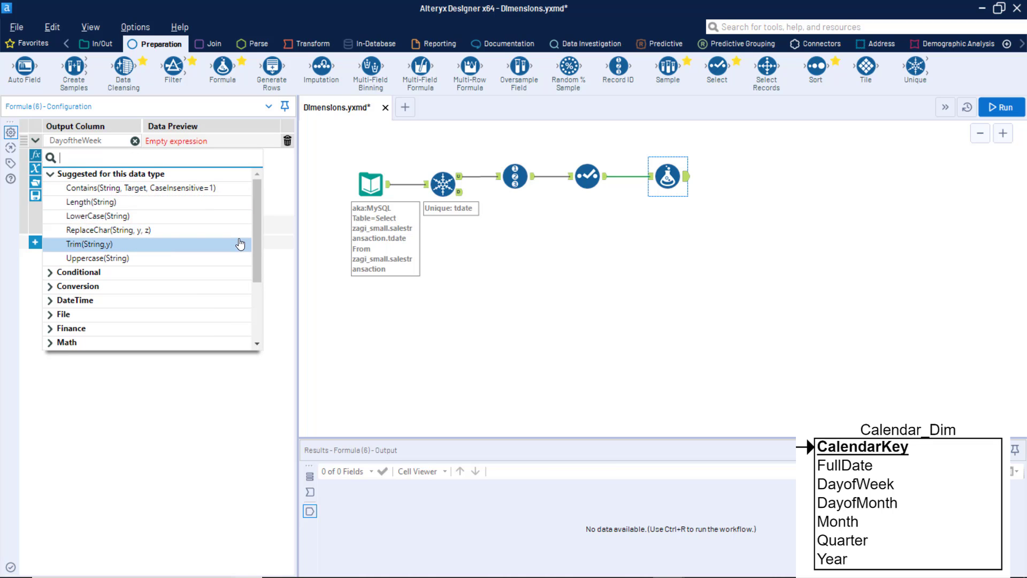
pyautogui.write('dat')
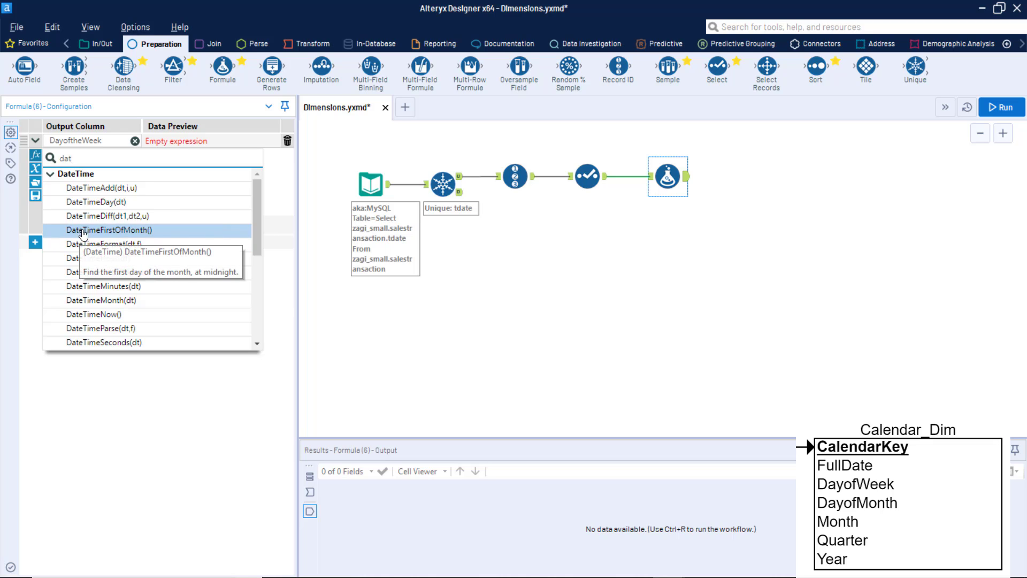
pyautogui.click(99, 244)
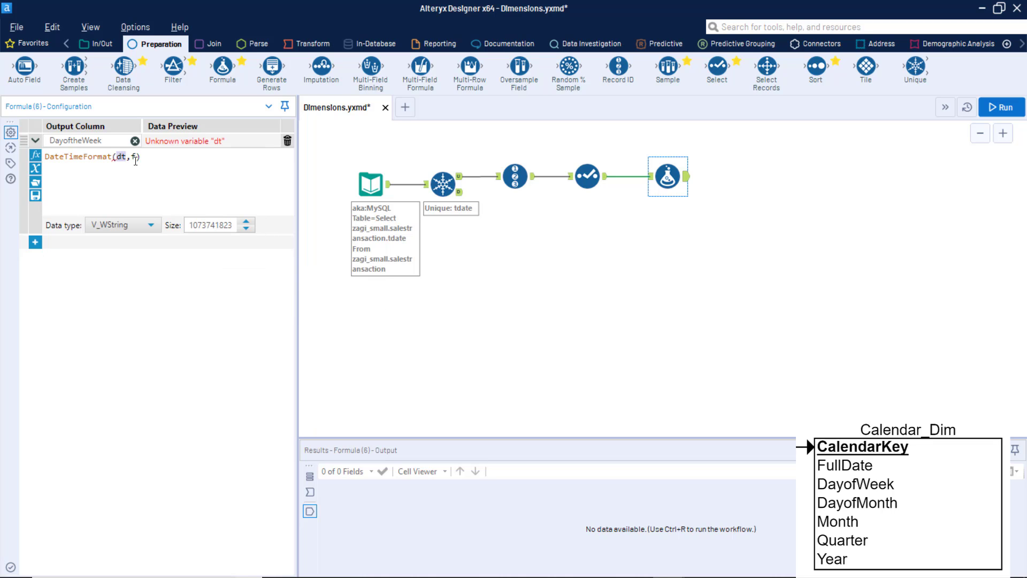
pyautogui.click(35, 169)
pyautogui.click(96, 214)
pyautogui.click(169, 156)
pyautogui.press('BackSpace')
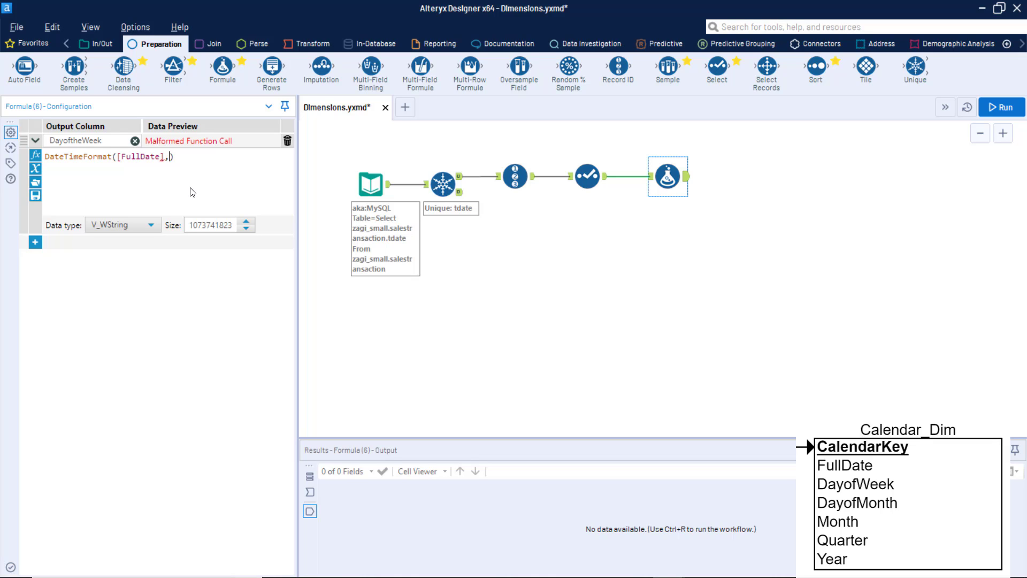
pyautogui.write('"%A"')
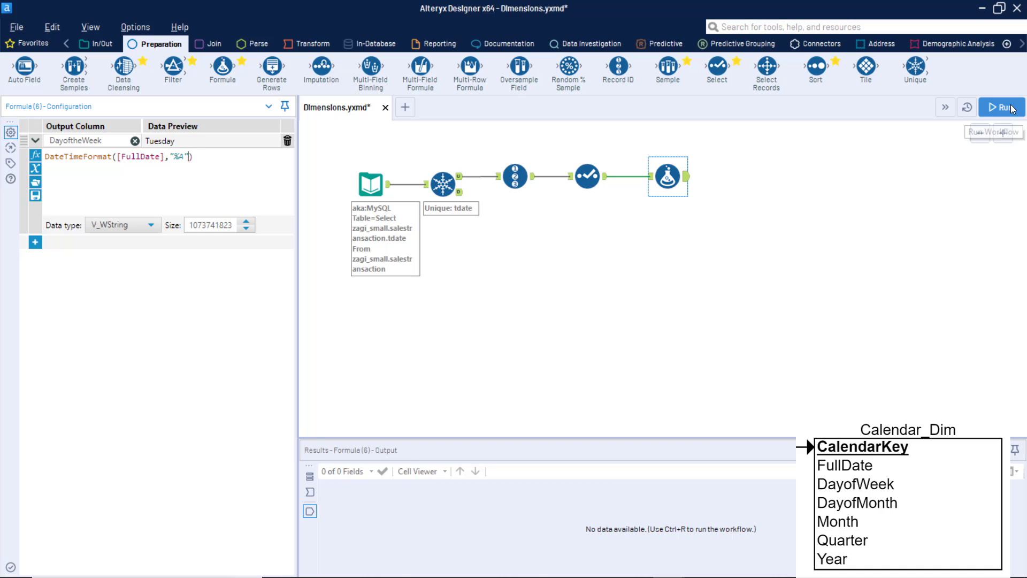
pyautogui.click(991, 109)
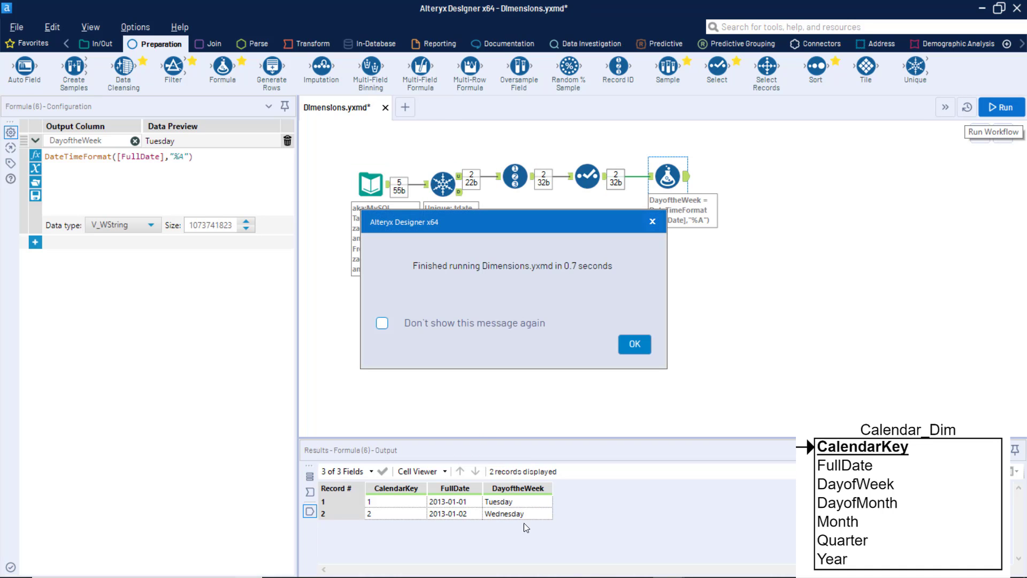
pyautogui.click(635, 344)
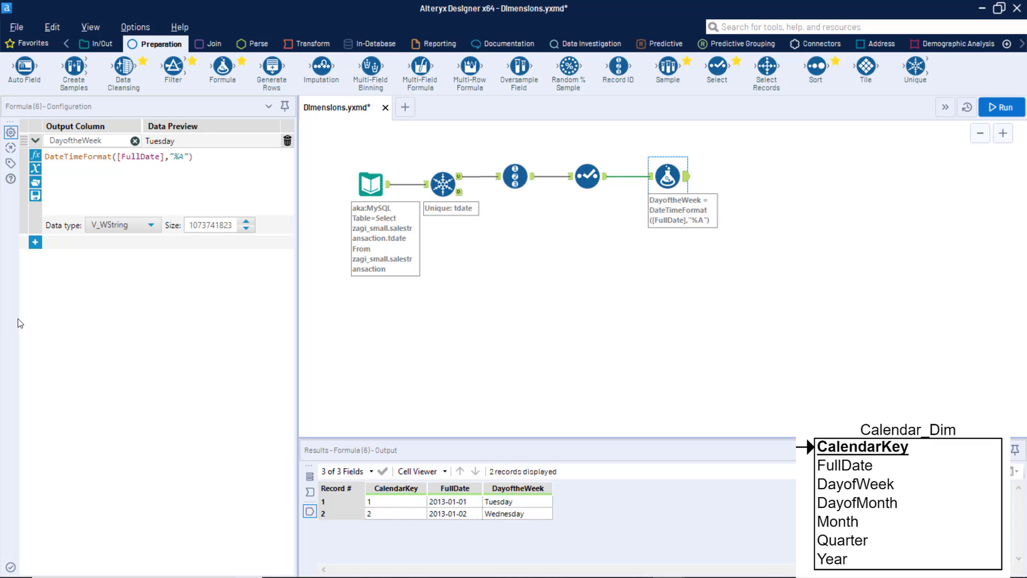
# Add a second output column named DayofMonth to the Formula tool.
pyautogui.click(34, 242)
pyautogui.click(84, 243)
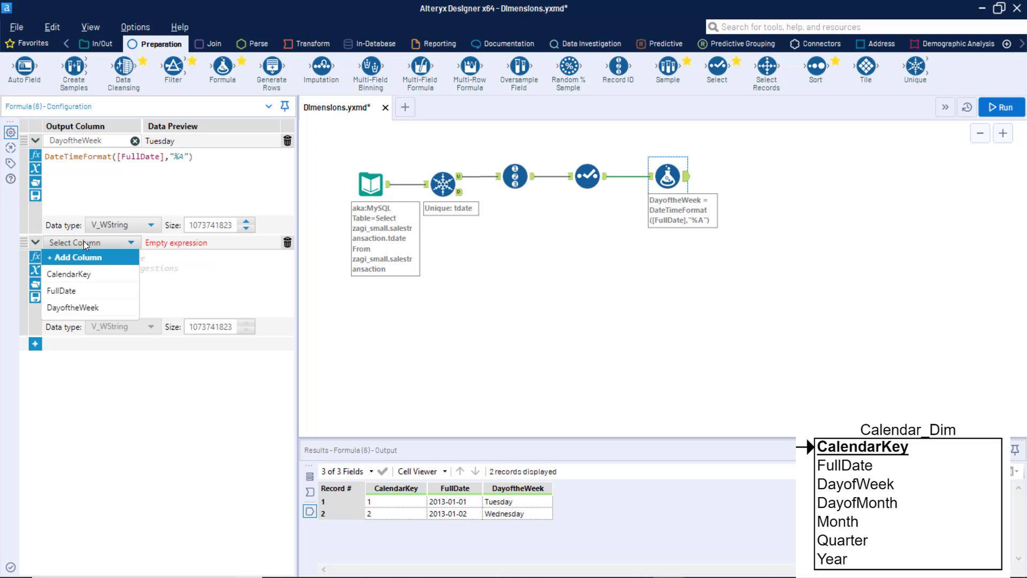
pyautogui.click(71, 255)
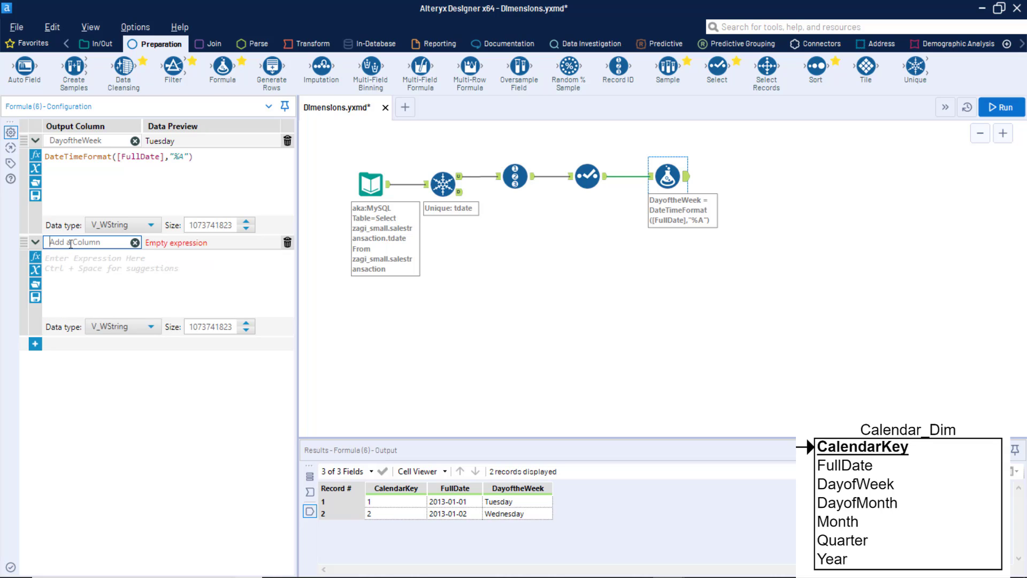
pyautogui.write('DayofMonth')
pyautogui.click(73, 260)
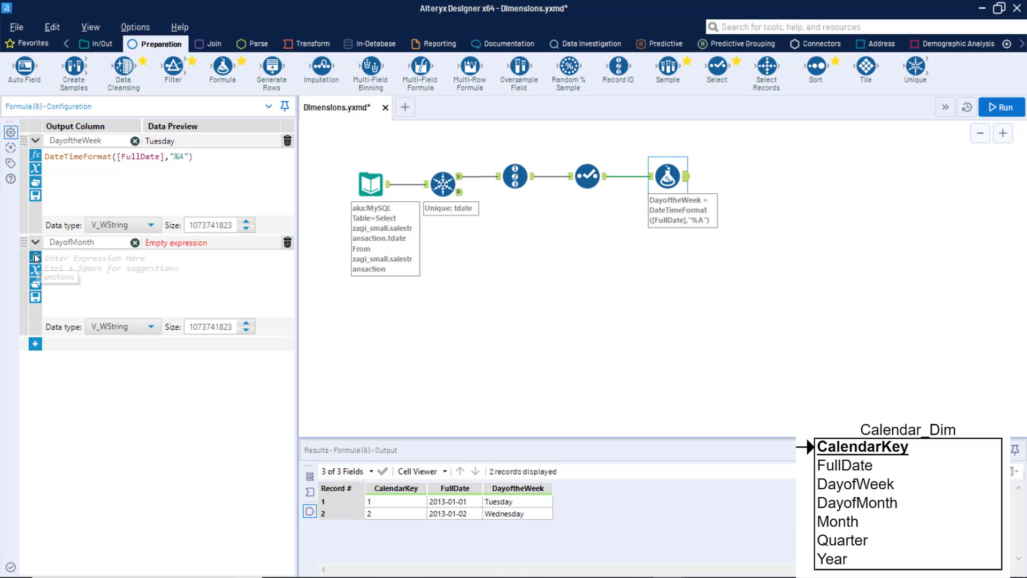
# Set the DayofMonth expression to DateTimeFormat([FullDate],"%d").
pyautogui.click(39, 260)
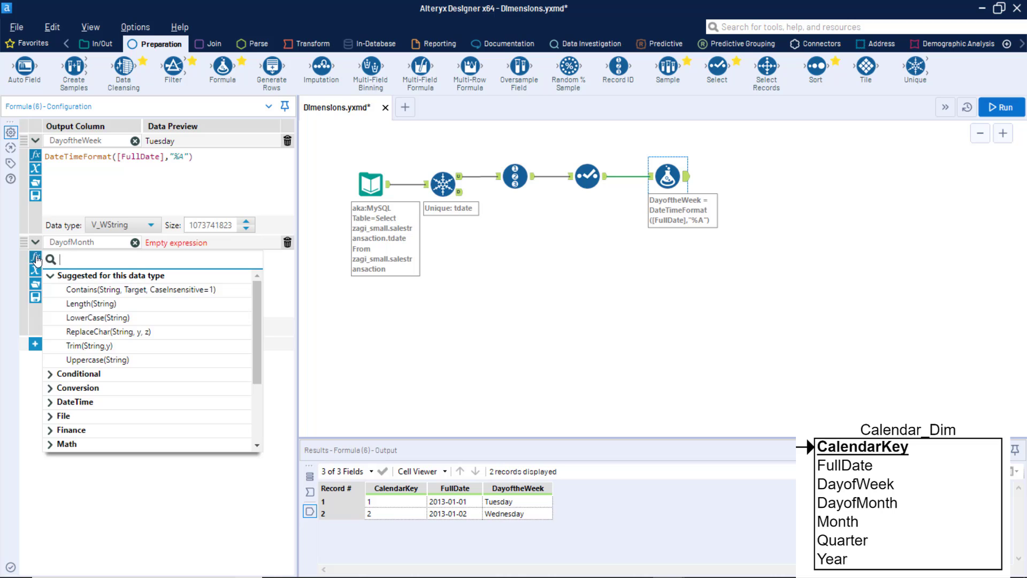
pyautogui.click(50, 401)
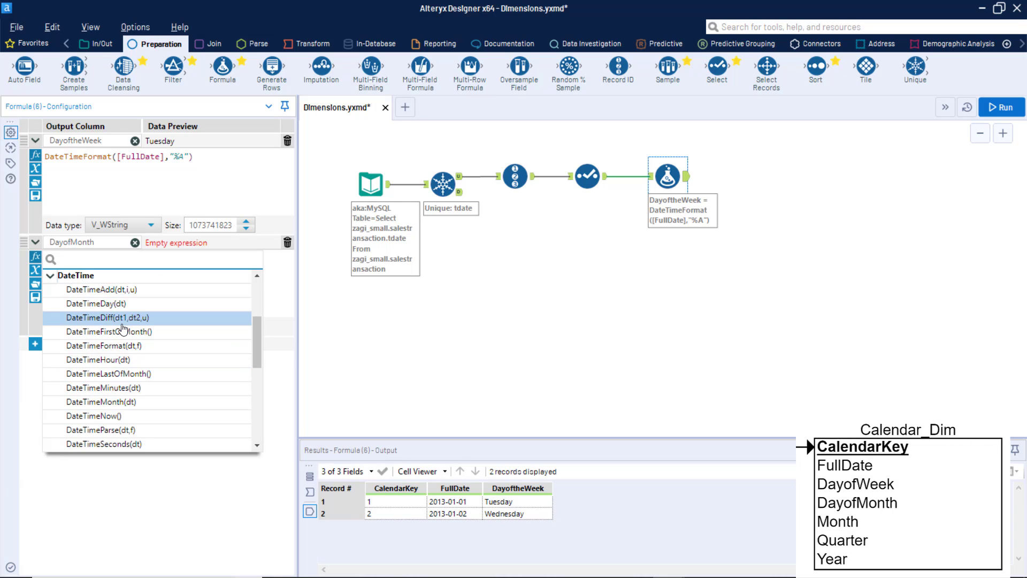
pyautogui.click(107, 345)
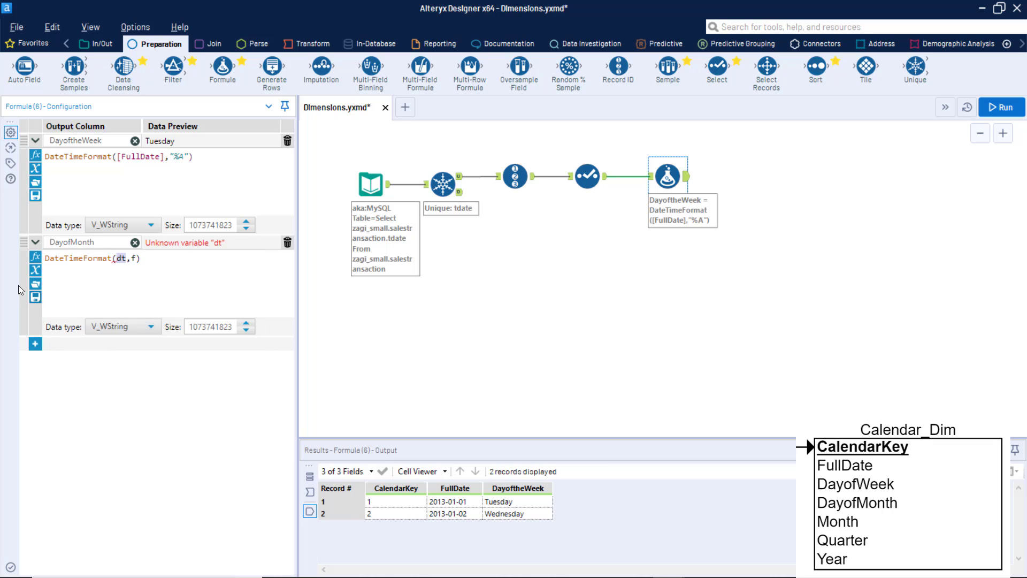
pyautogui.click(36, 270)
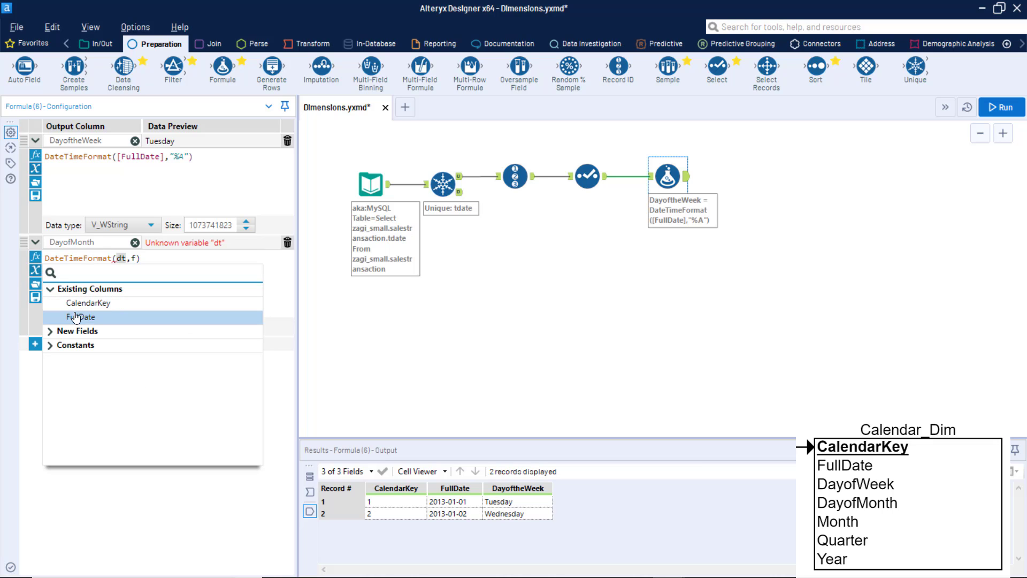
pyautogui.click(76, 317)
pyautogui.press('Left')
pyautogui.press('BackSpace')
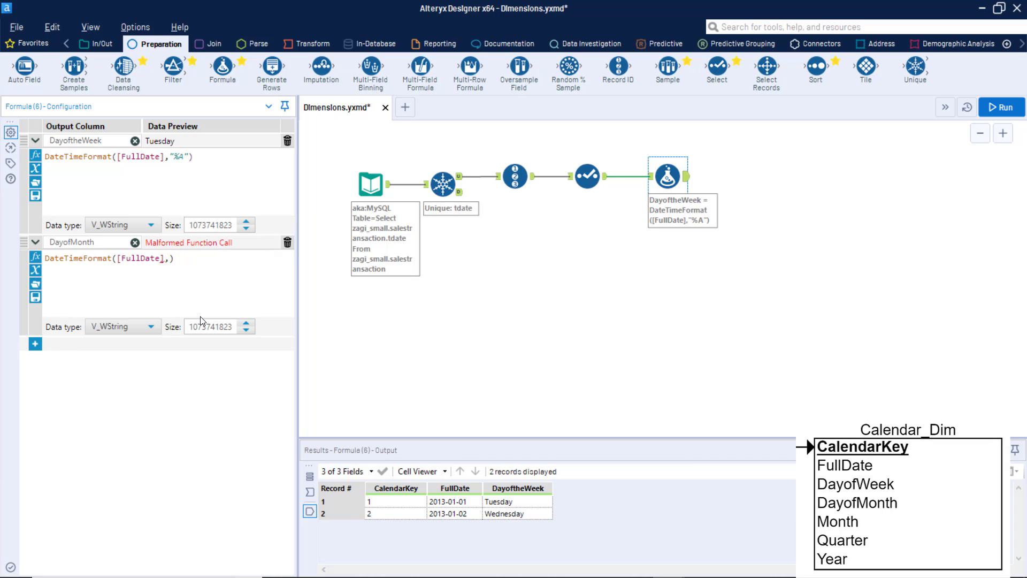
pyautogui.write('"%d"')
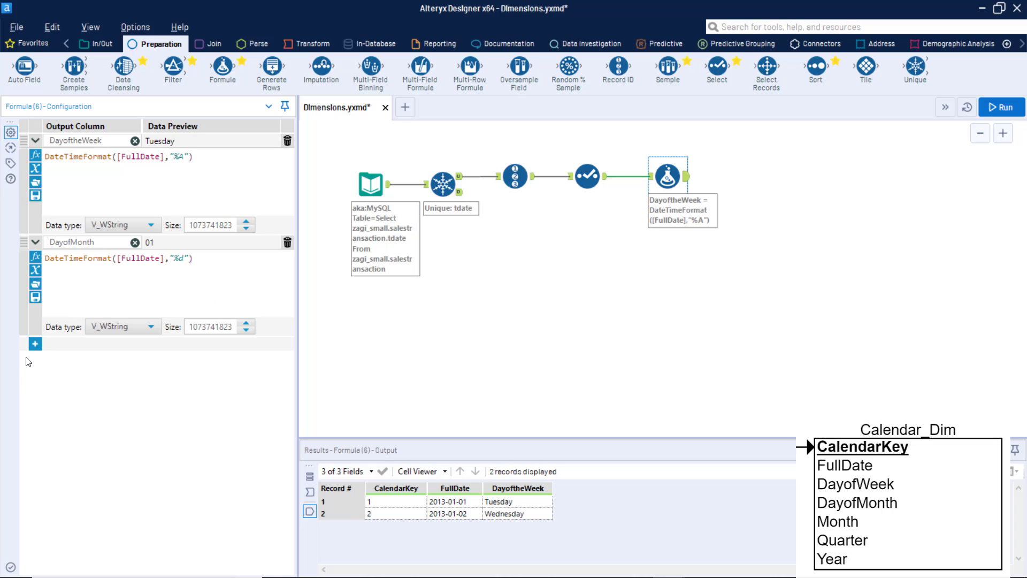
# Add a third output column named Month to the Formula tool.
pyautogui.click(35, 344)
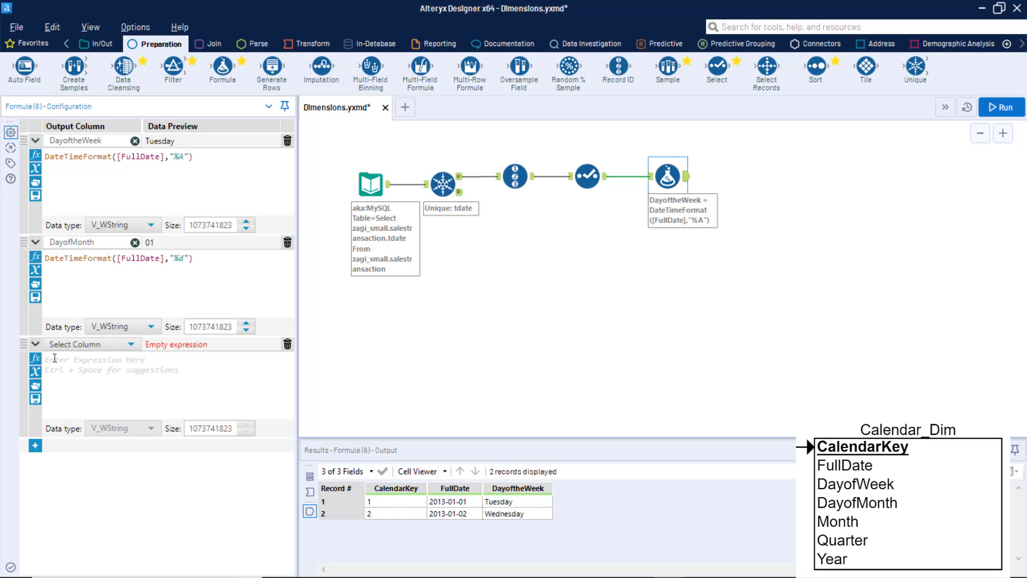
pyautogui.click(99, 343)
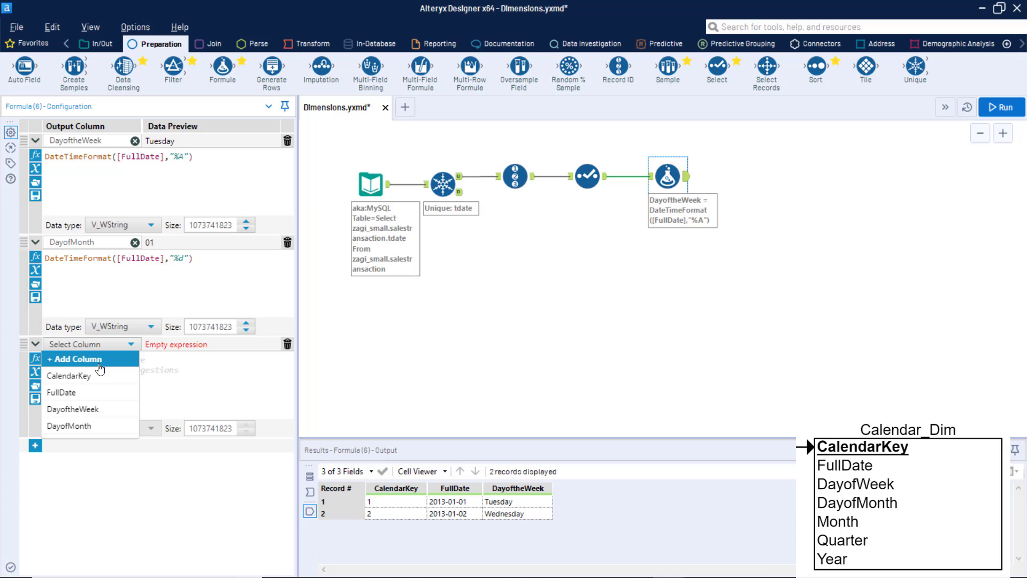
pyautogui.click(98, 357)
pyautogui.write('Month')
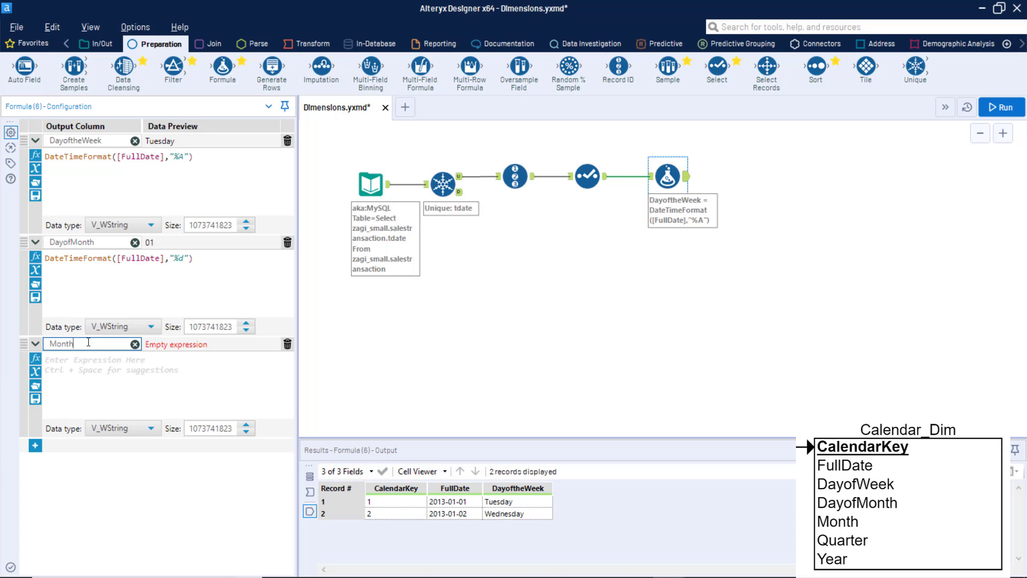
pyautogui.press('Tab')
# Set the Month expression to DateTimeFormat([FullDate],"%B").
pyautogui.click(36, 360)
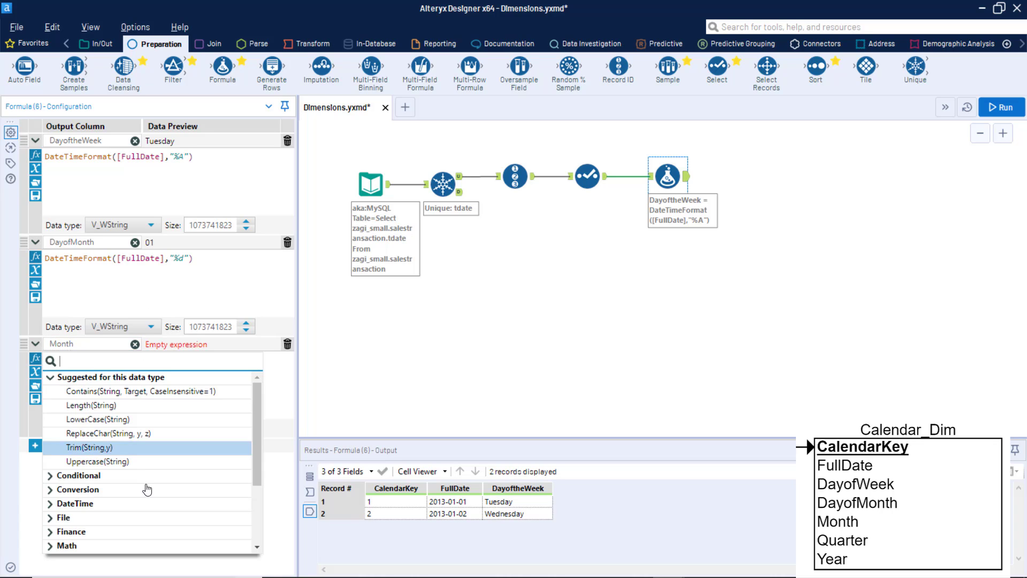
pyautogui.click(58, 505)
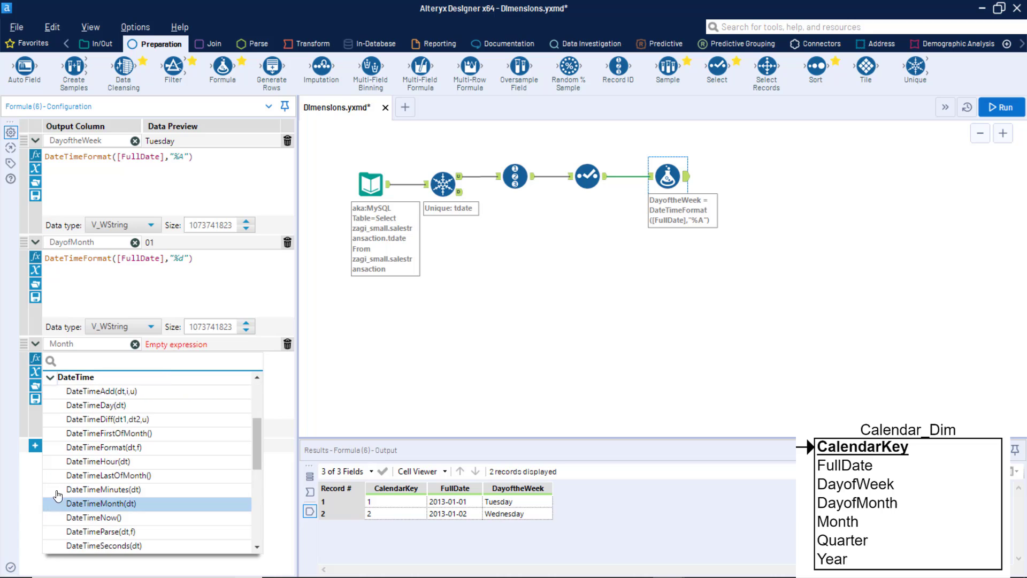
pyautogui.click(114, 452)
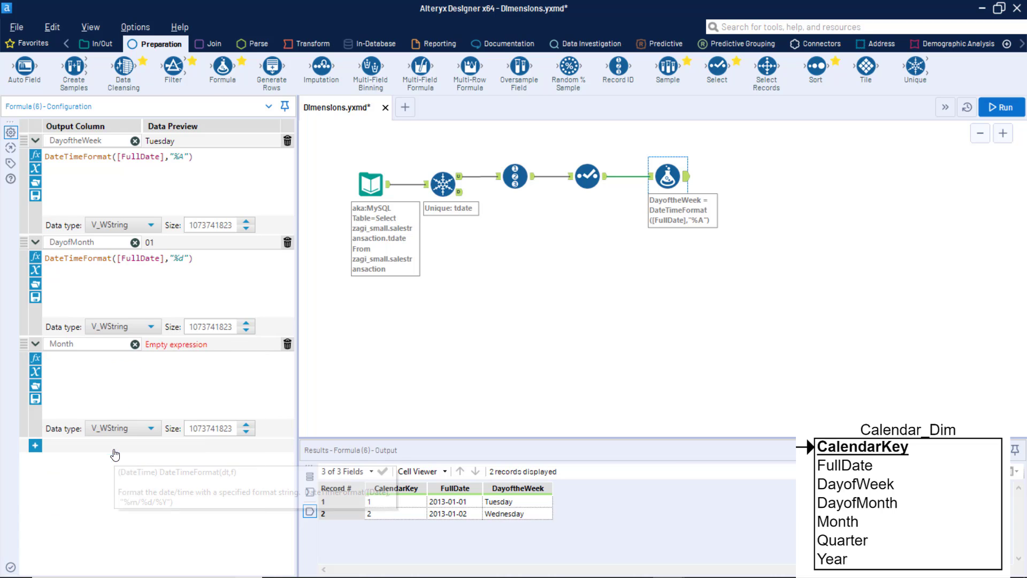
pyautogui.click(36, 372)
pyautogui.click(85, 419)
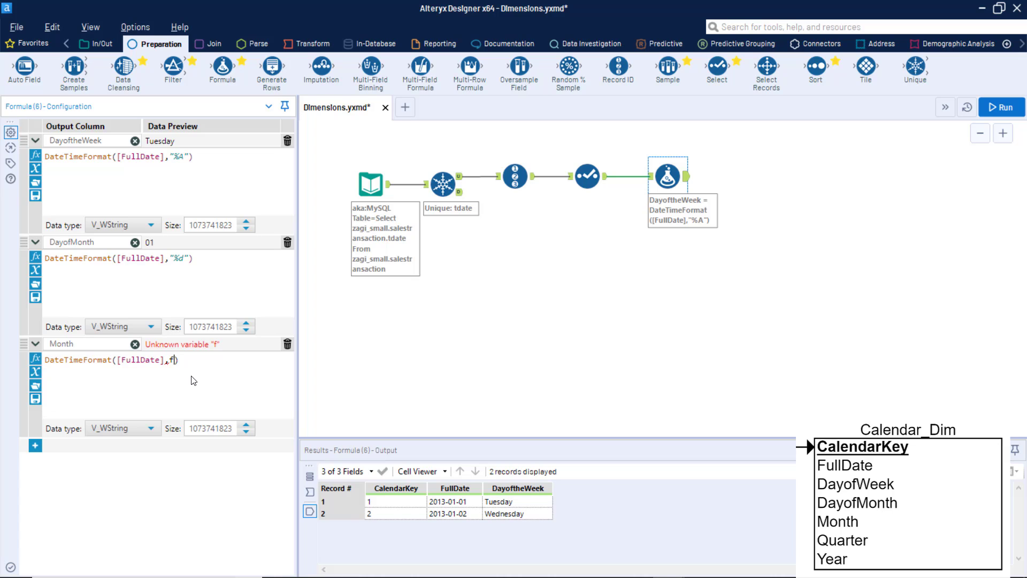
pyautogui.press('BackSpace')
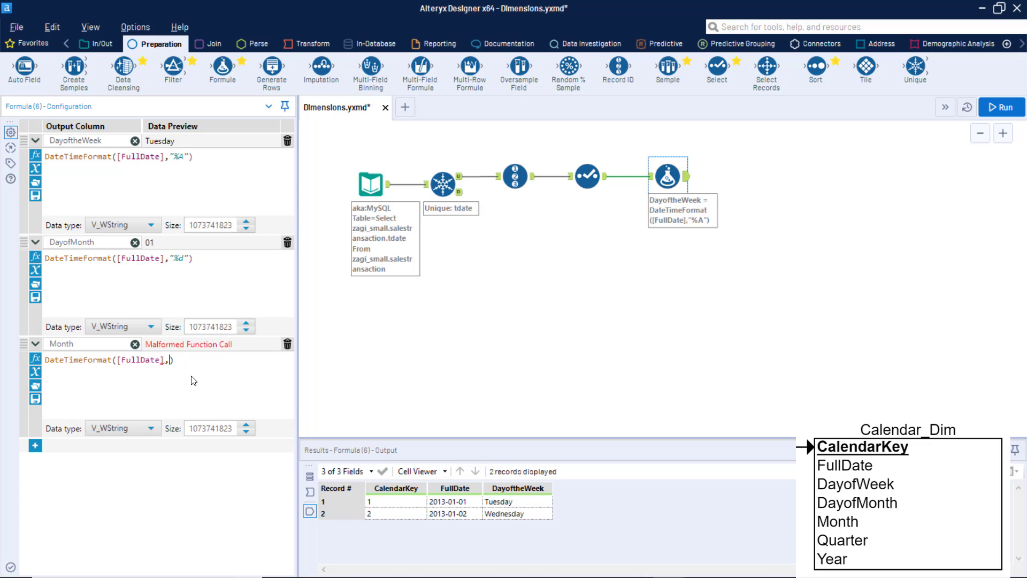
pyautogui.write('"%B"')
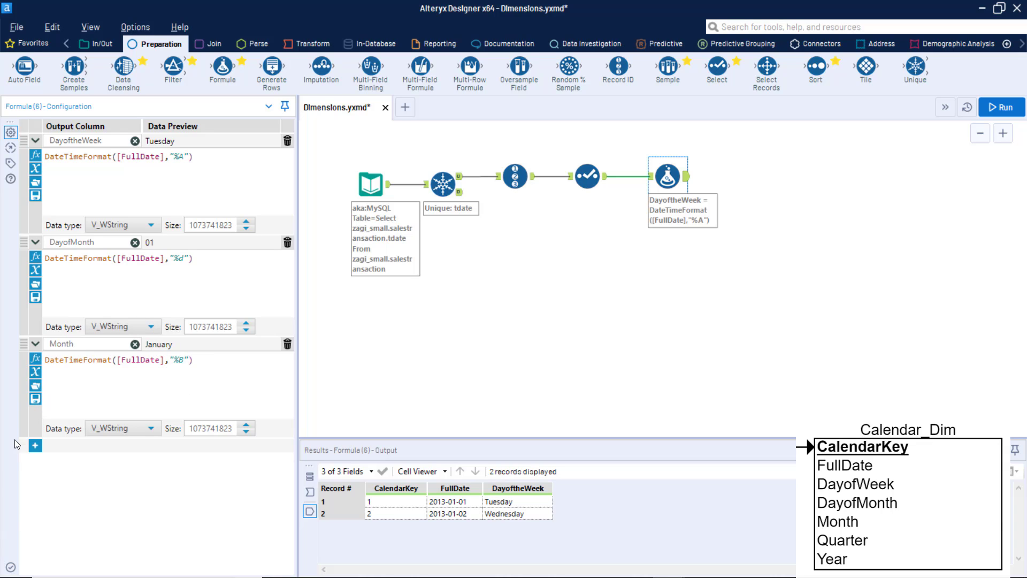
# Add a Quarter output column and paste its expression: 'Q'+ nested IIF tests mapping Substring([FullDate],5,2) values 01–12 to quarters 1–4, otherwise Null().
pyautogui.click(35, 445)
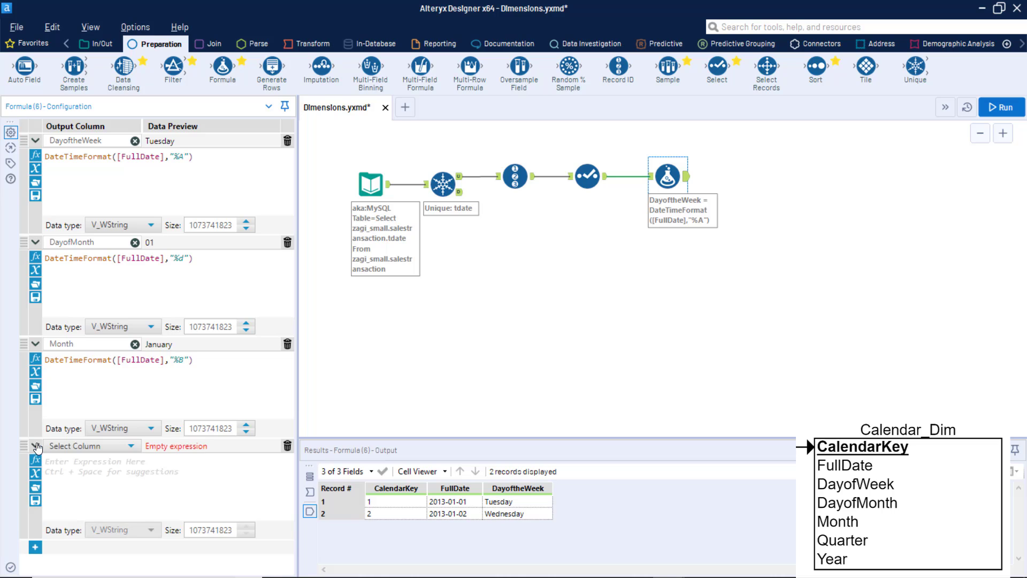
pyautogui.click(129, 446)
pyautogui.click(97, 459)
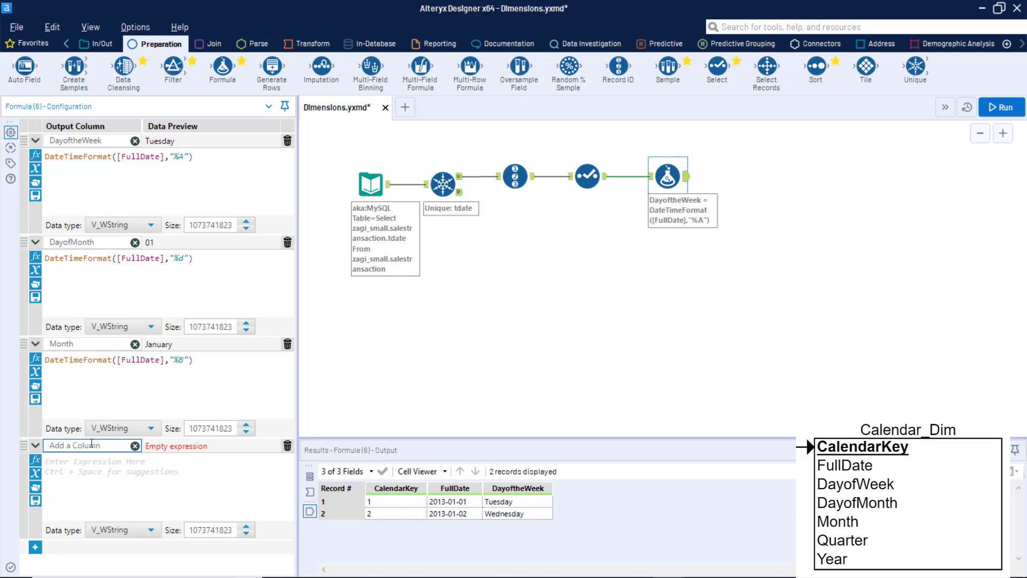
pyautogui.write('Quarter')
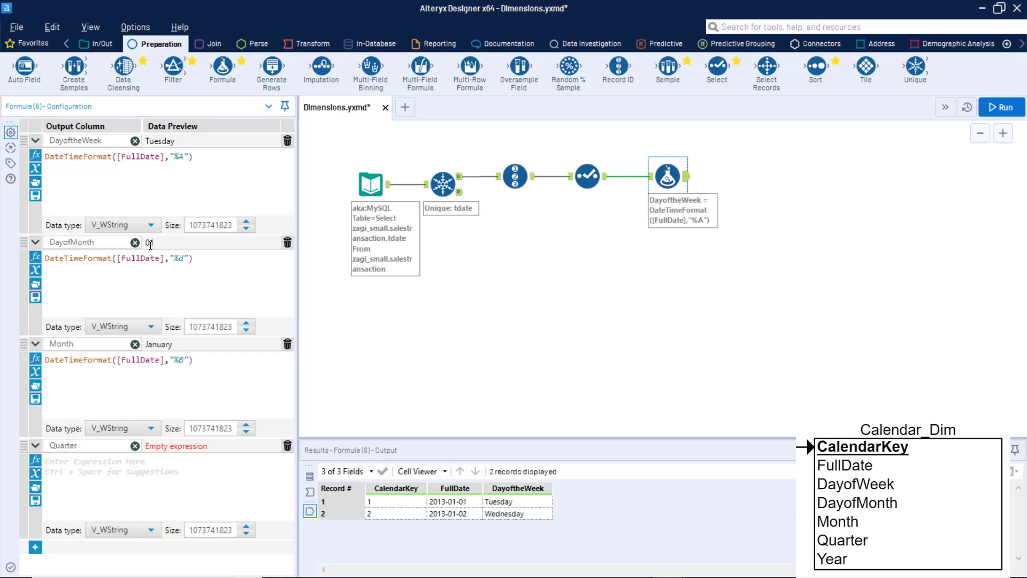
pyautogui.click(60, 472)
pyautogui.write("'Q'+  IIF(Substring([FullDate],5,2) IN ('01','02','03'),'1', IIF(Substring([FullDate],5,2) IN ('04','05','06'),'2', IIF(Substring([FullDate],5,2) IN ('07','08','09'),'3', IIF(Substring([FullDate],5,2) IN ('10','11','12'),'4', Null()")
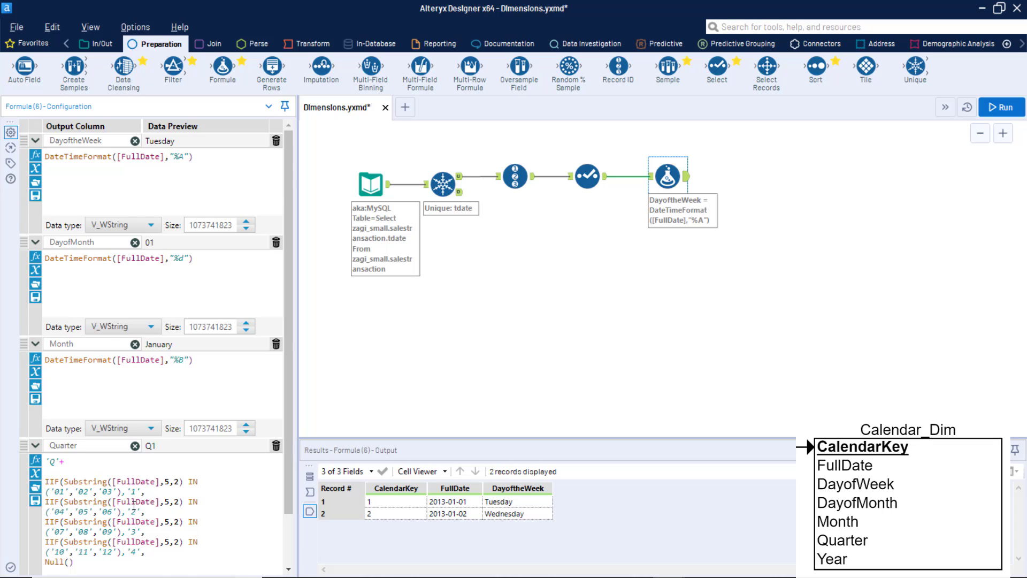
# Add a fifth output column named Year below the Quarter expression.
pyautogui.scroll(-2, 130, 511)
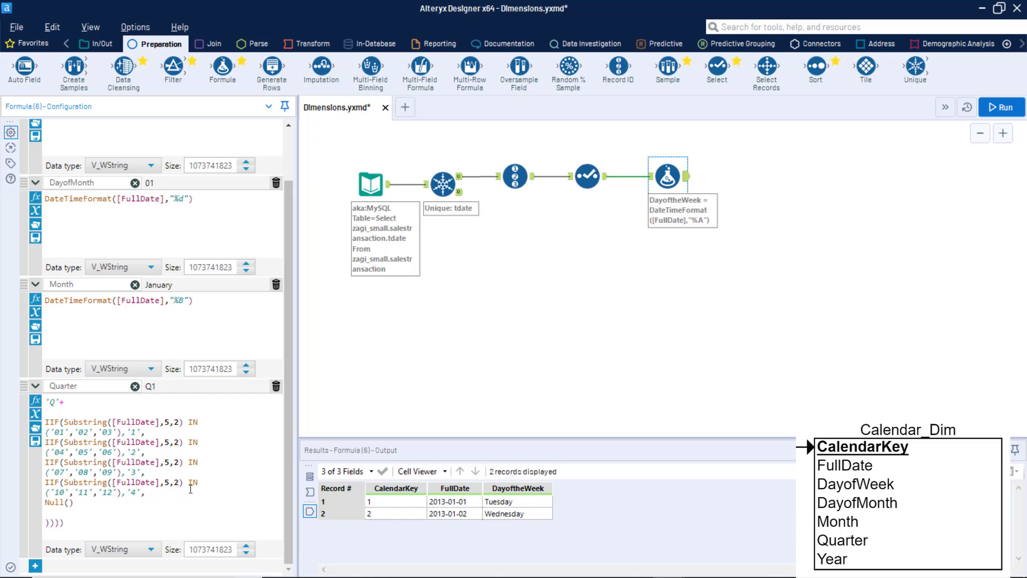
pyautogui.click(36, 568)
pyautogui.scroll(-3, 168, 512)
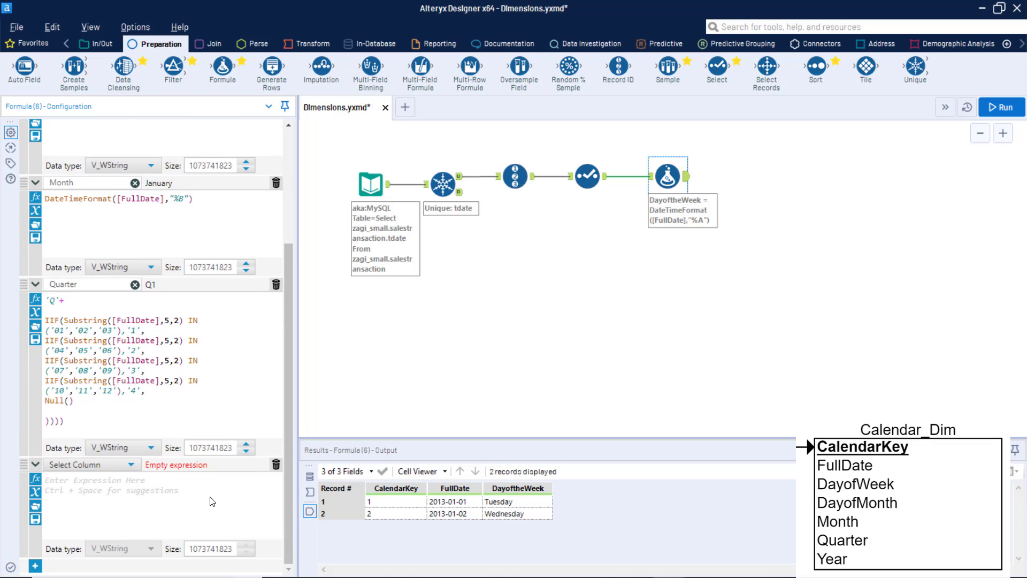
pyautogui.click(127, 467)
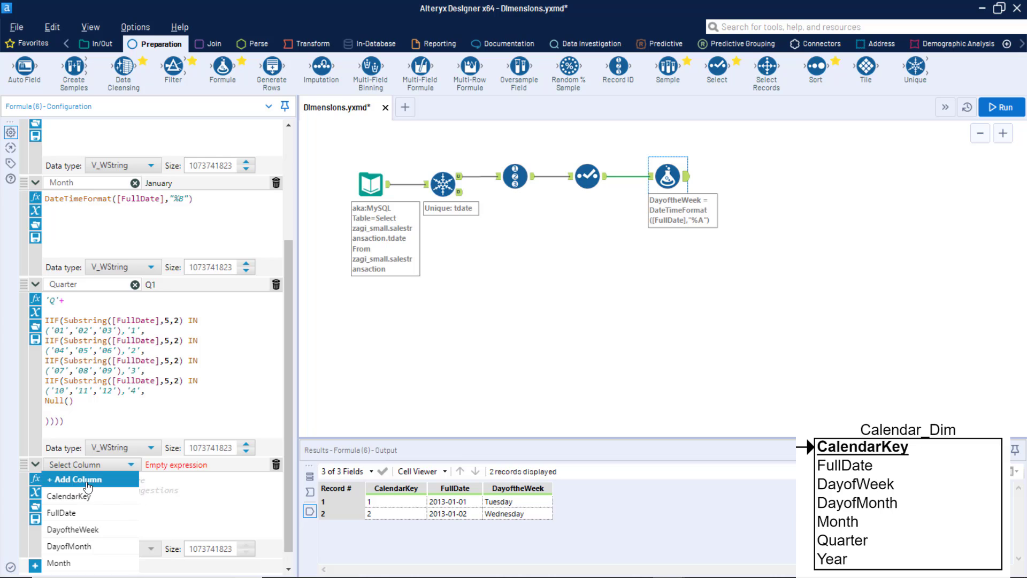
pyautogui.click(87, 475)
pyautogui.write('YW')
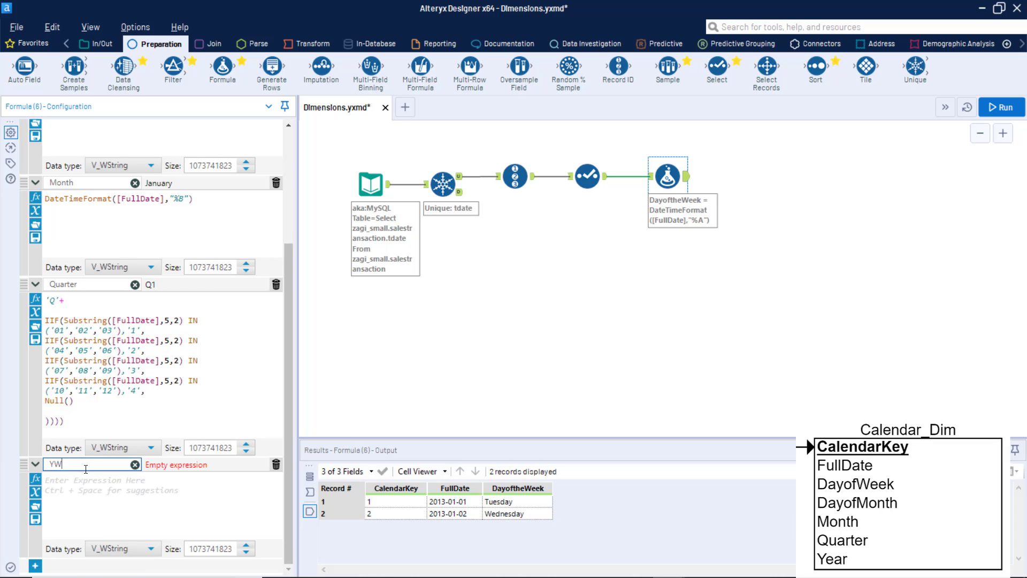
pyautogui.press('BackSpace')
pyautogui.write('E')
pyautogui.press('BackSpace')
pyautogui.write('ear')
# Set the Year column's expression to DateTimeFormat([FullDate],"%Y").
pyautogui.click(81, 484)
pyautogui.write('DateTimeFormat(dt,f')
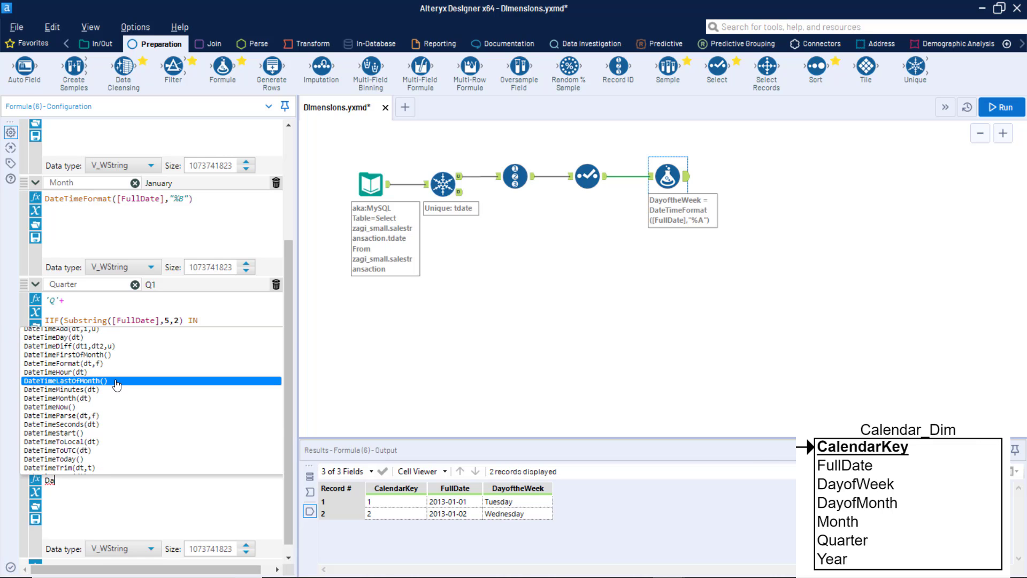
pyautogui.click(83, 366)
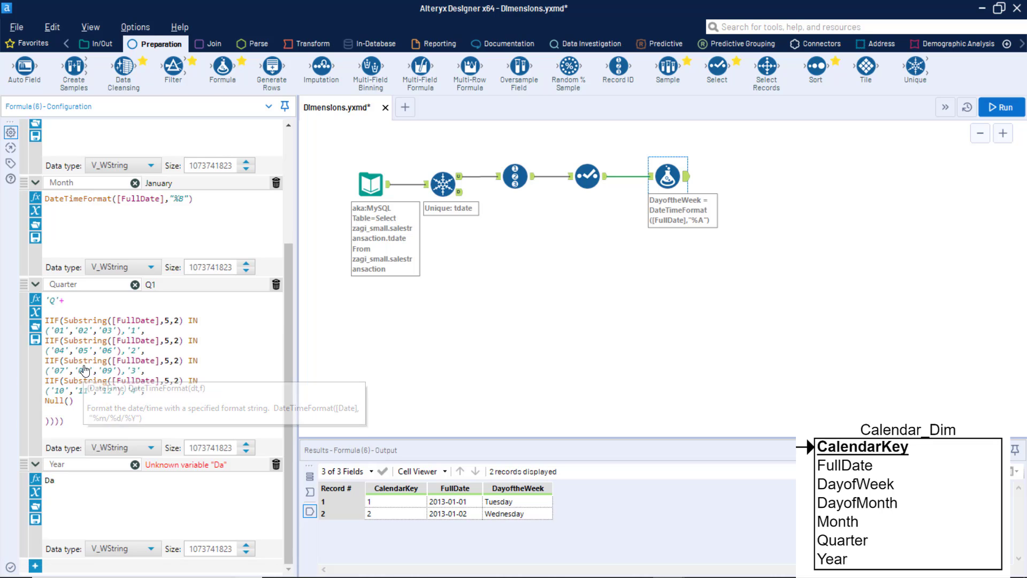
pyautogui.click(36, 492)
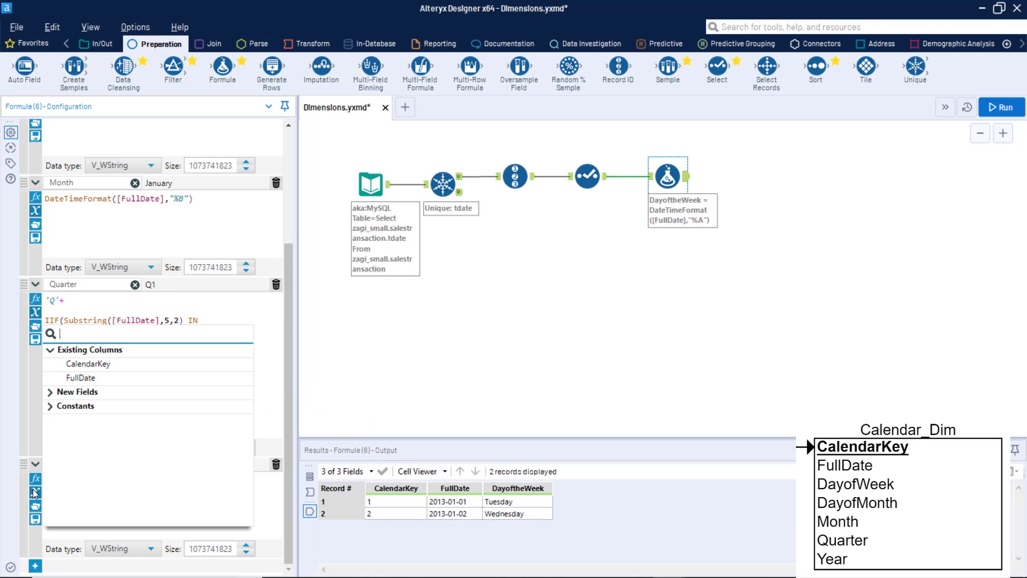
pyautogui.click(81, 377)
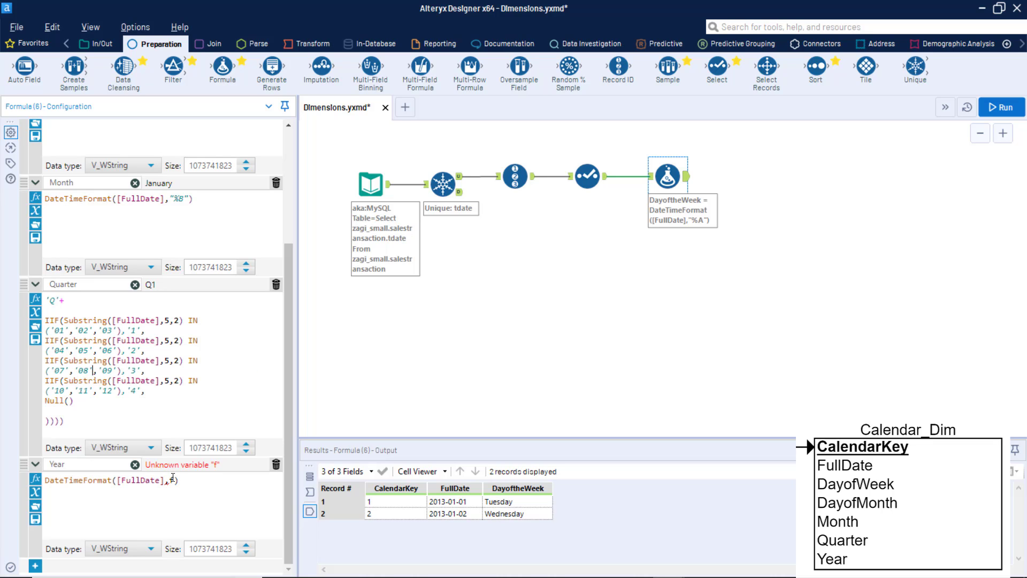
pyautogui.press('BackSpace')
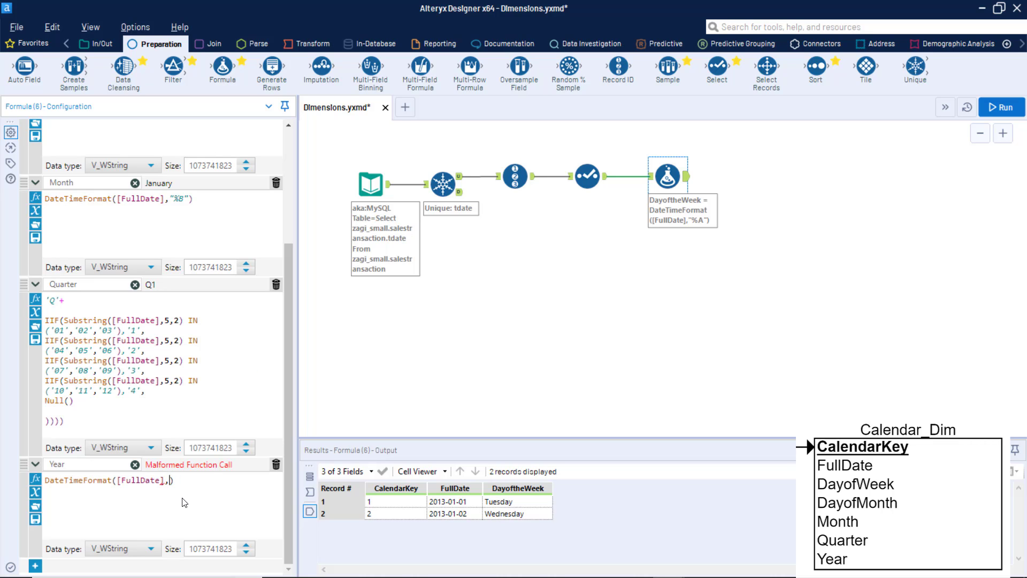
pyautogui.write('"%Y"')
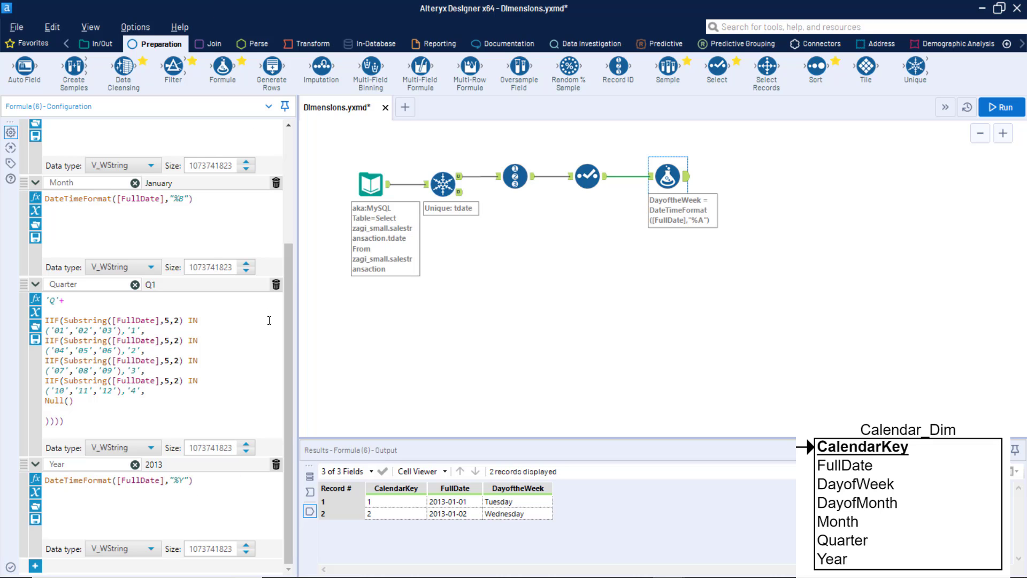
# Review the output column expressions in the Formula tool and run the workflow.
pyautogui.moveTo(292, 279); pyautogui.dragTo(306, 77)
pyautogui.scroll(3, 287, 275)
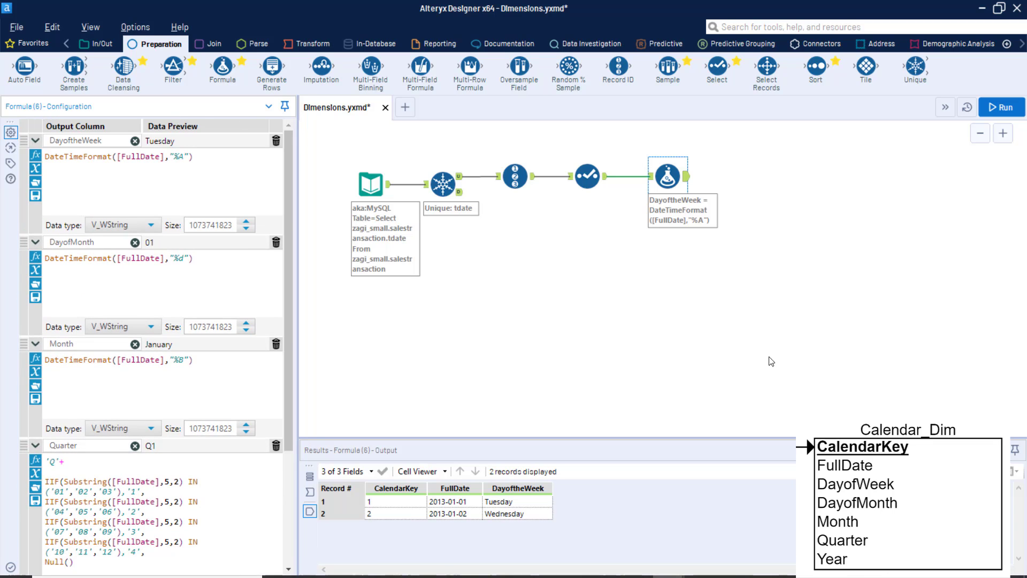
pyautogui.click(995, 108)
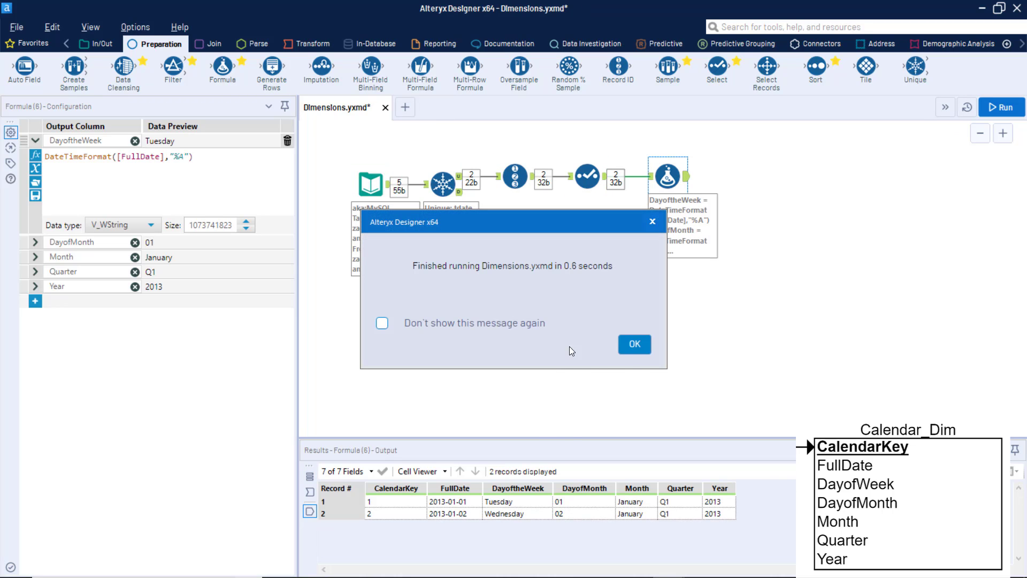
pyautogui.click(634, 345)
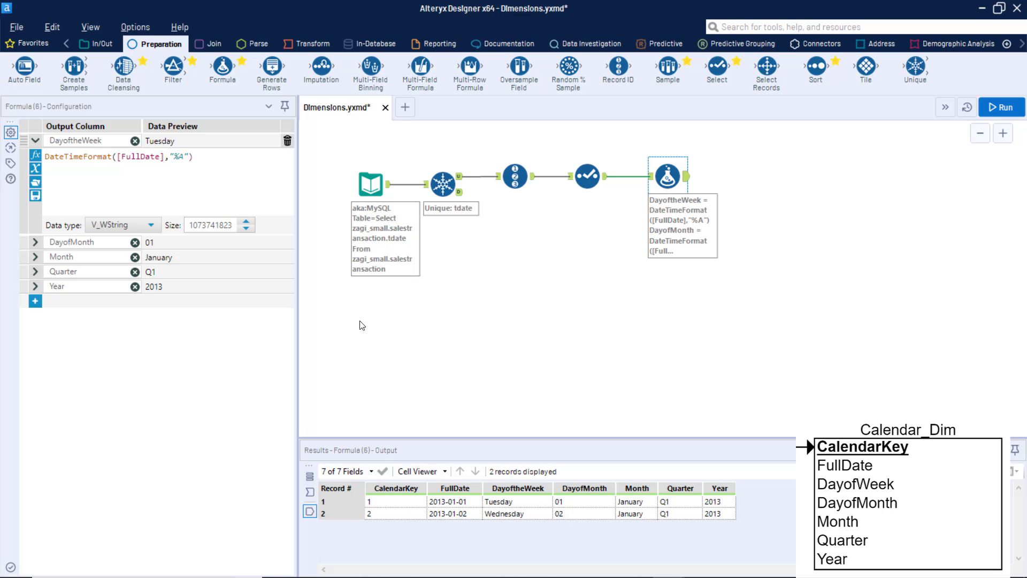
# Connect an Output Data tool after the Formula tool and write to the aka:MySQL connection with table name dim_calendar.
pyautogui.click(107, 45)
pyautogui.moveTo(273, 75); pyautogui.dragTo(772, 177)
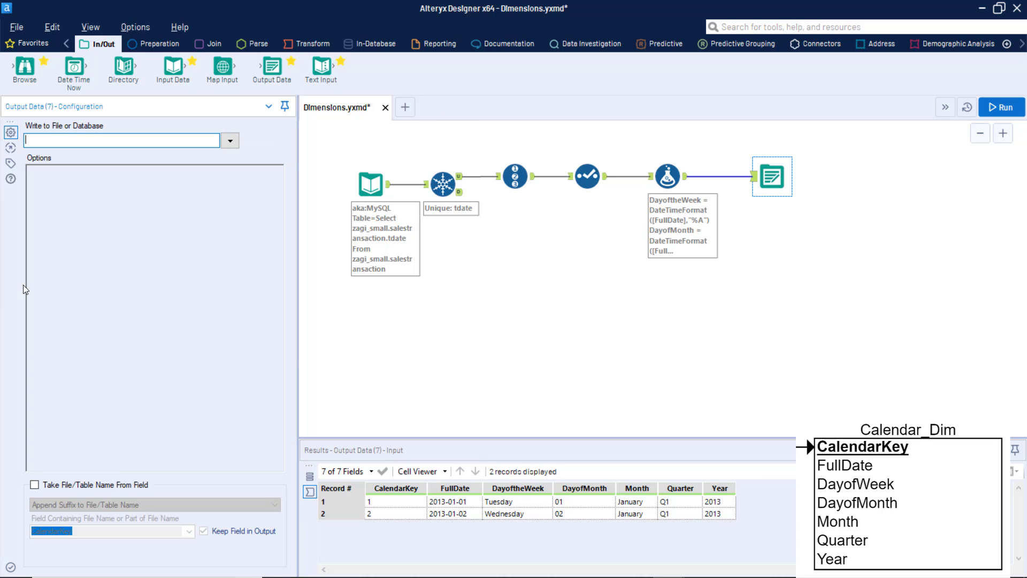
pyautogui.click(230, 141)
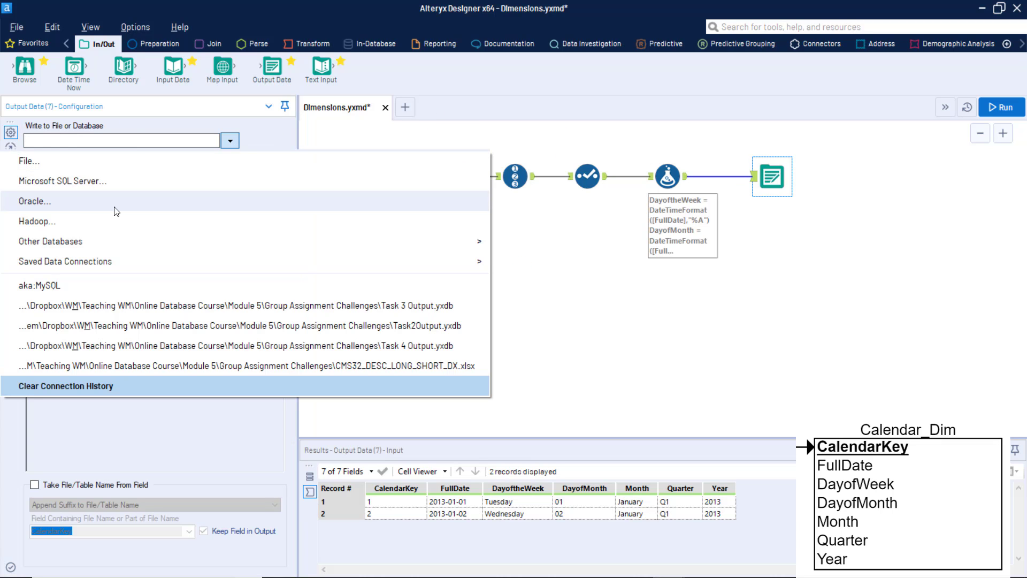
pyautogui.click(38, 287)
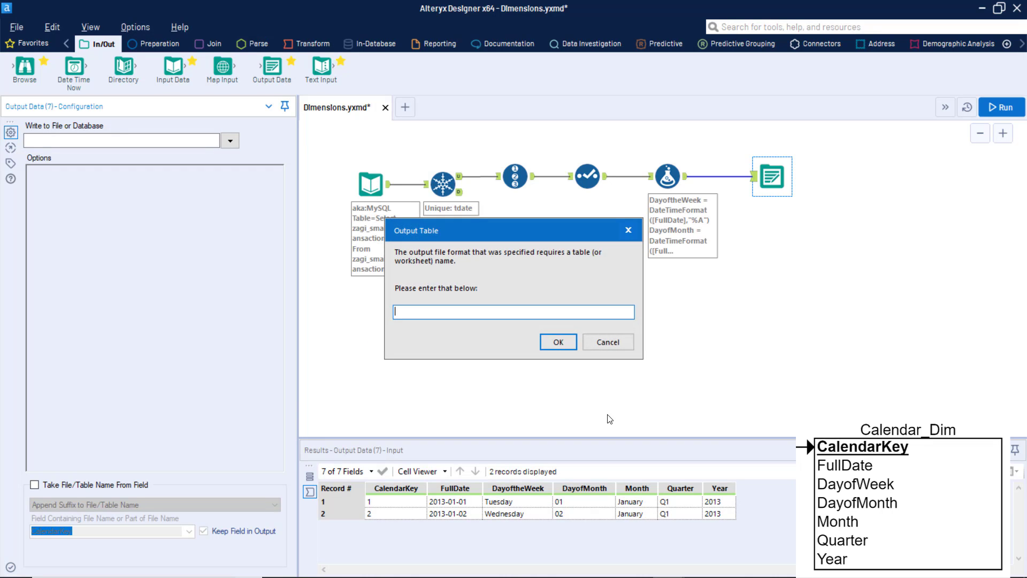
pyautogui.write('dim_calendar')
pyautogui.click(565, 348)
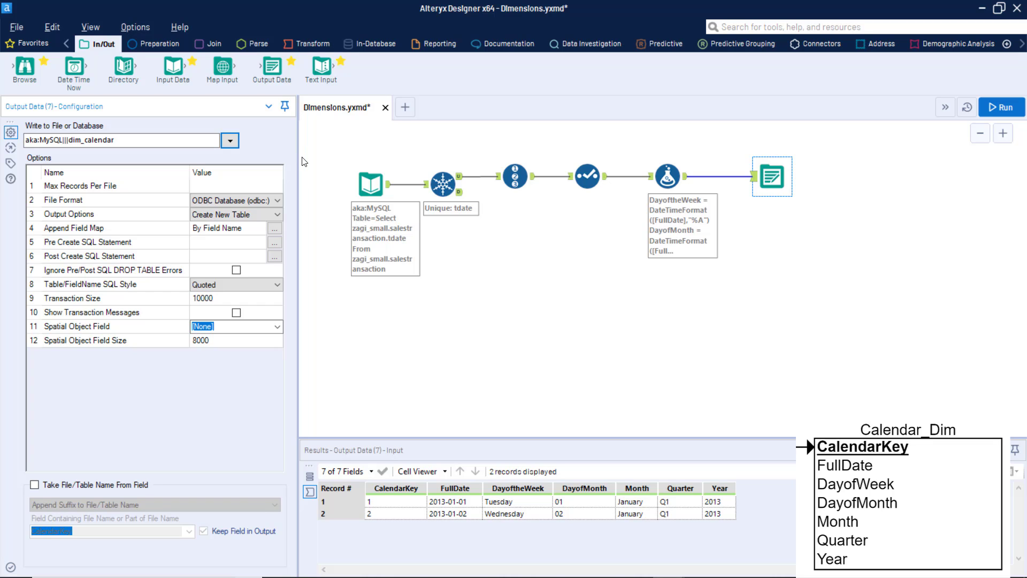
# Set the Pre Create SQL Statement to "use zagi_dw; DROP TABLE IF EXISTS dim_calendar;" and run the workflow.
pyautogui.moveTo(298, 158); pyautogui.dragTo(355, 159)
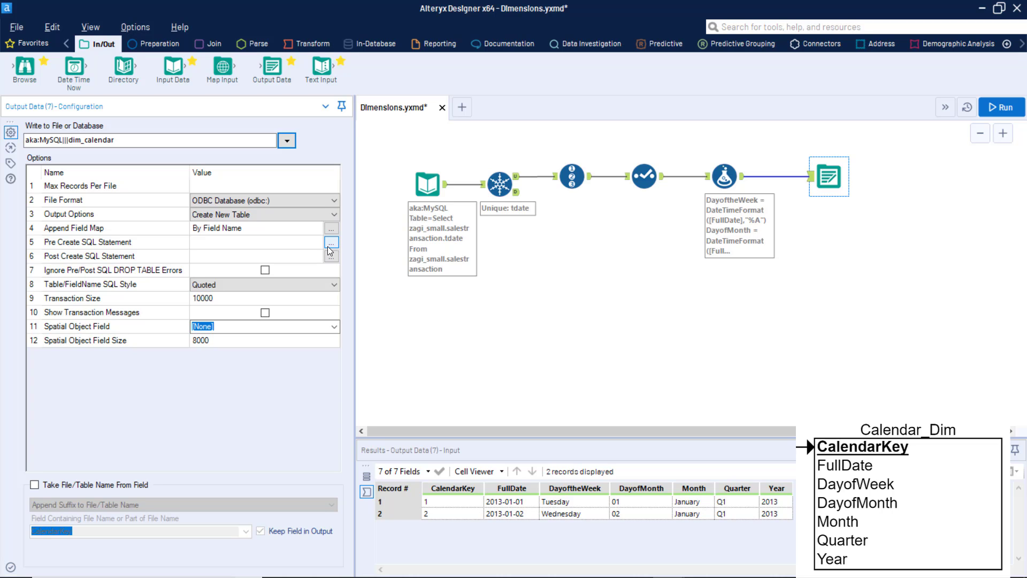
pyautogui.click(332, 242)
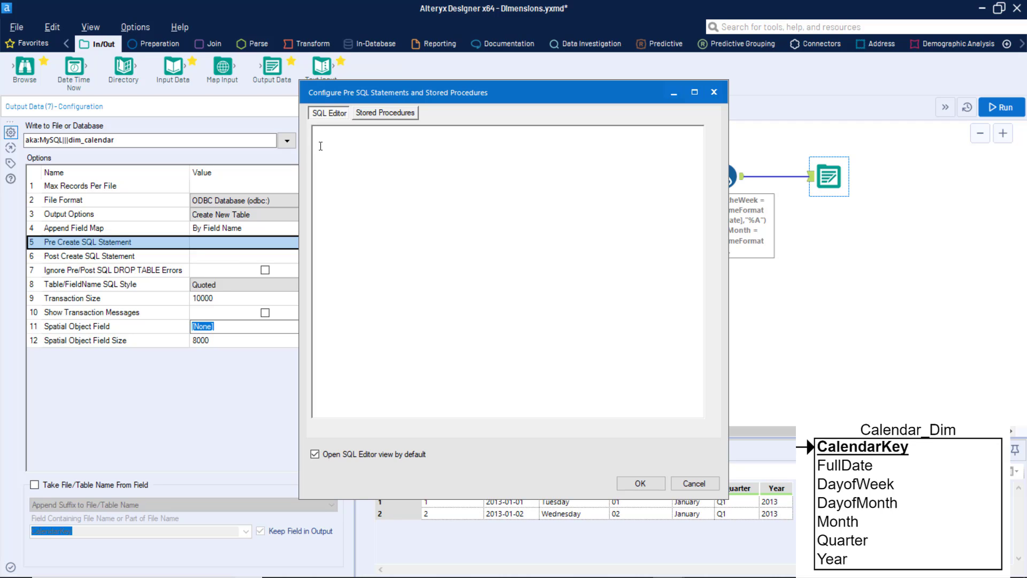
pyautogui.click(335, 150)
pyautogui.write('use zagi_dw; DROP TABLE IF EXISTS dim_calendar;')
pyautogui.scroll(4, 404, 315)
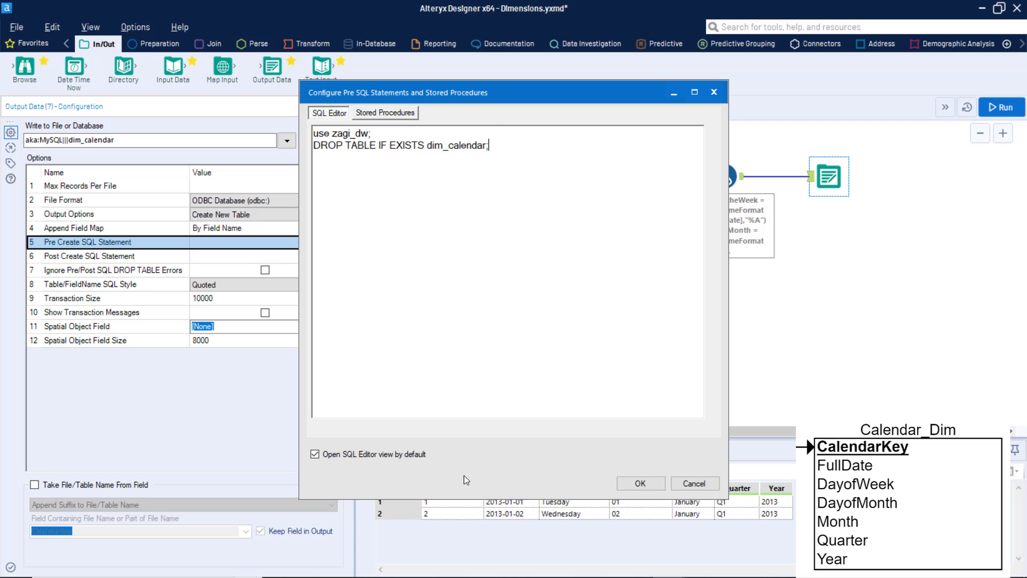
pyautogui.click(642, 483)
pyautogui.click(998, 106)
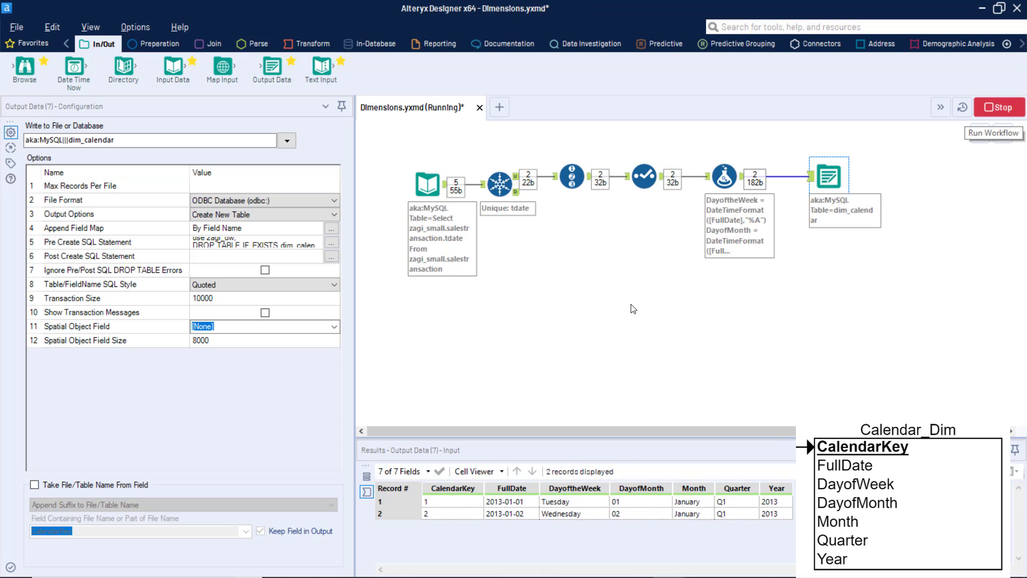
pyautogui.click(645, 346)
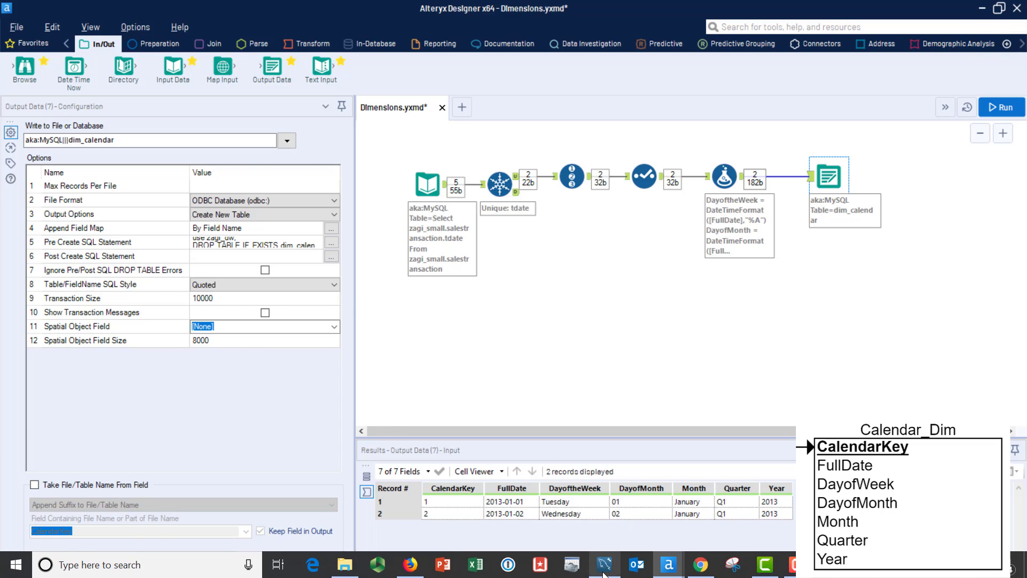
# Switch to MySQL Workbench, refresh the schemas and view the rows of the dim_calendar table in zagi_dw.
pyautogui.click(606, 573)
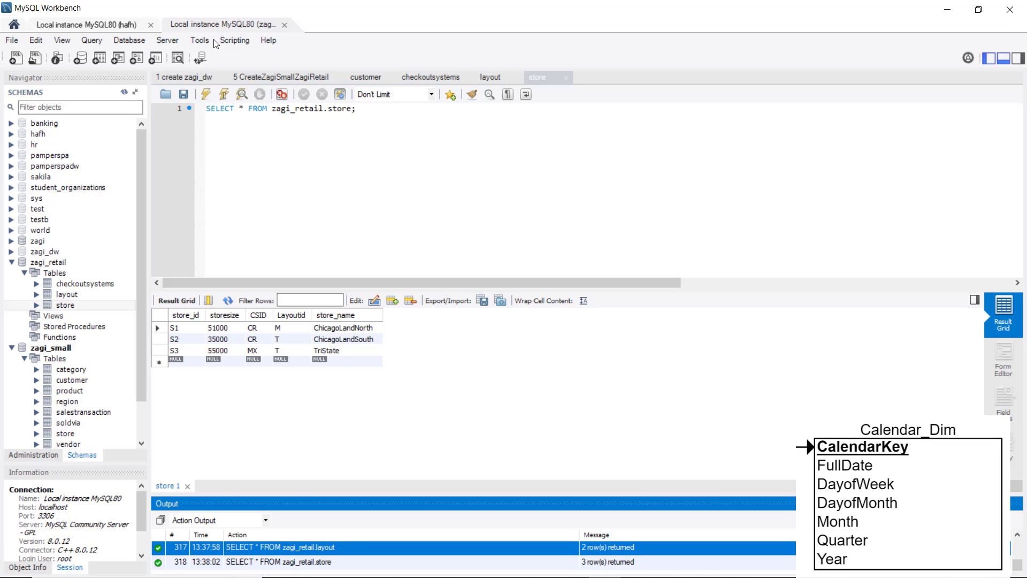
pyautogui.click(125, 93)
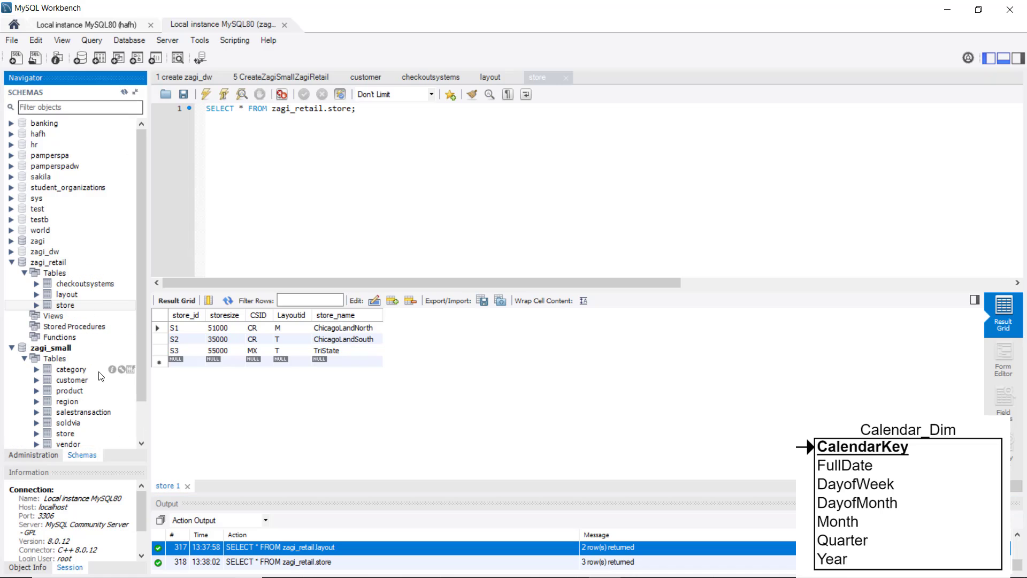
pyautogui.click(11, 262)
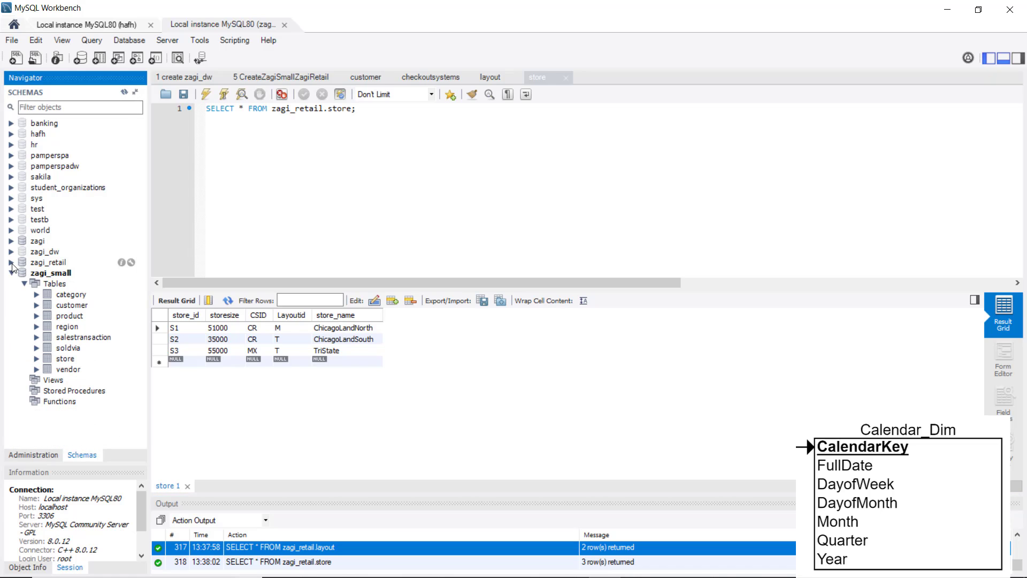
pyautogui.click(11, 252)
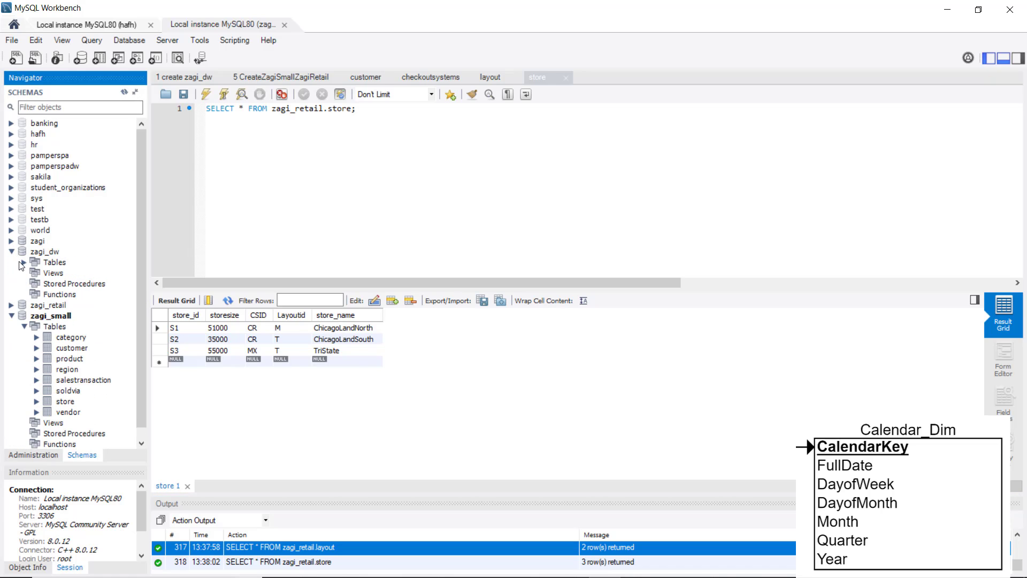
pyautogui.click(24, 262)
pyautogui.click(80, 273)
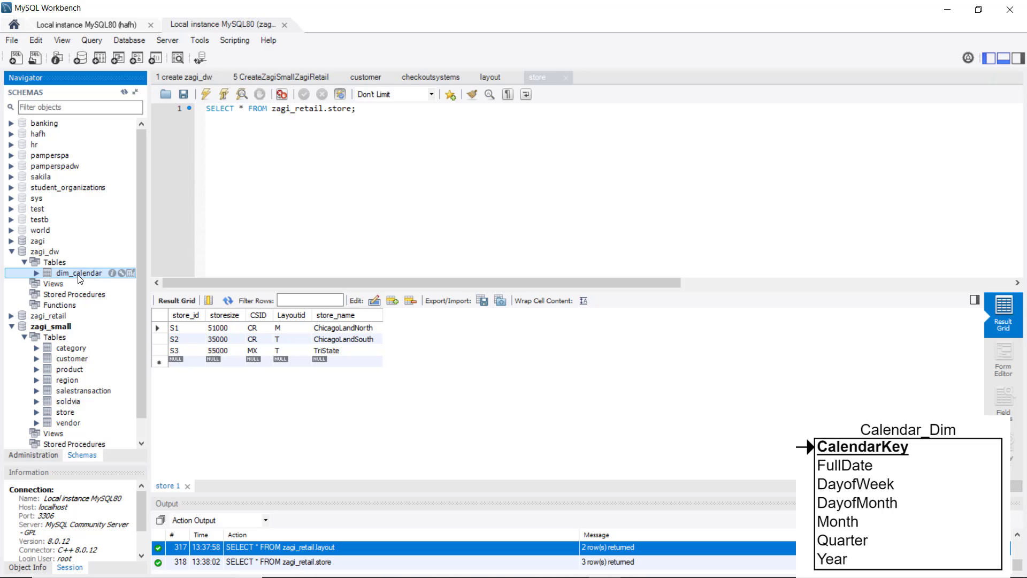
pyautogui.click(130, 274)
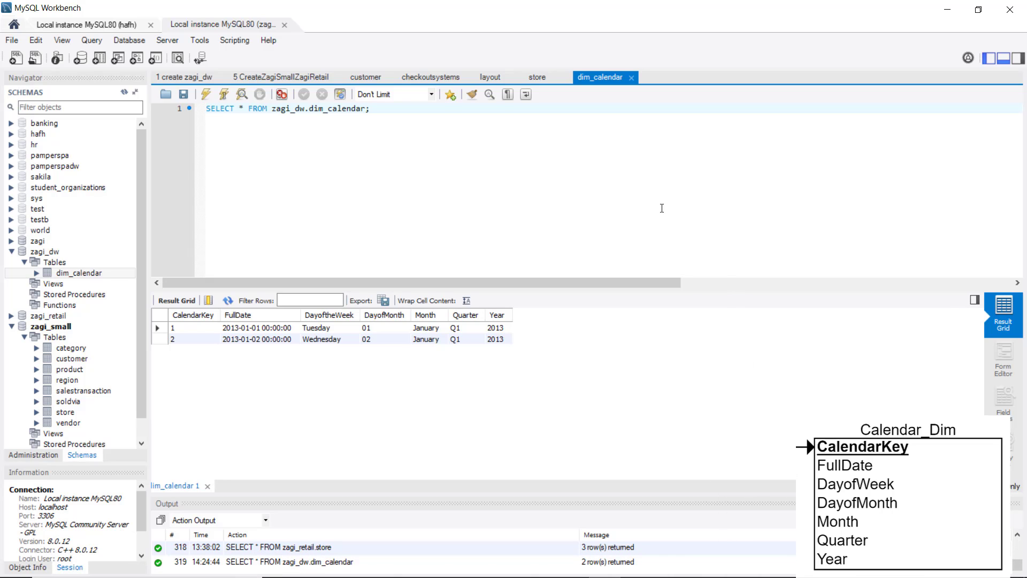
# Switch back to Alteryx Designer and set the DayoftheWeek column's size to 15 in the Formula tool.
pyautogui.hotkey('alt', 'Tab')
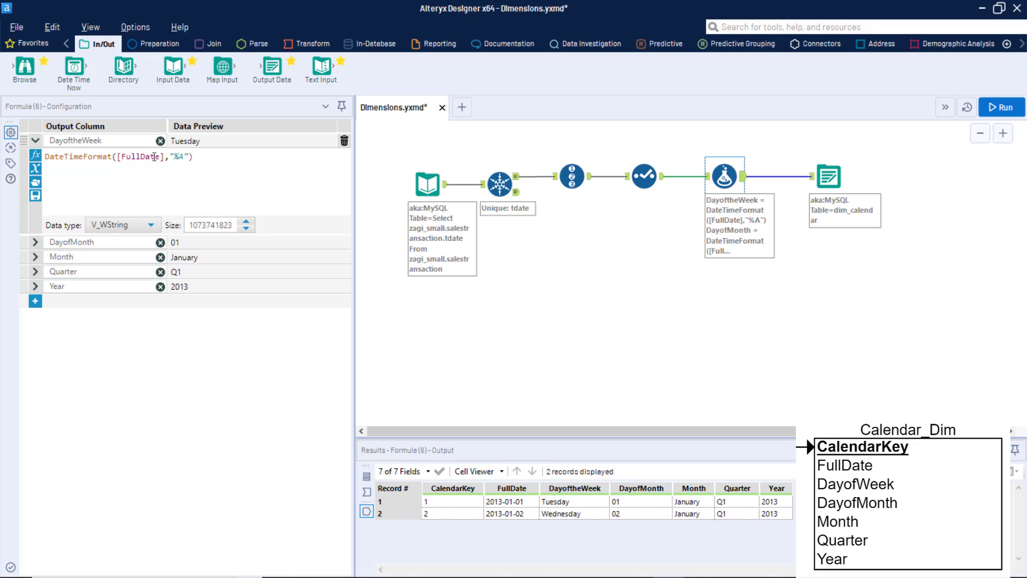
pyautogui.click(151, 225)
pyautogui.click(149, 225)
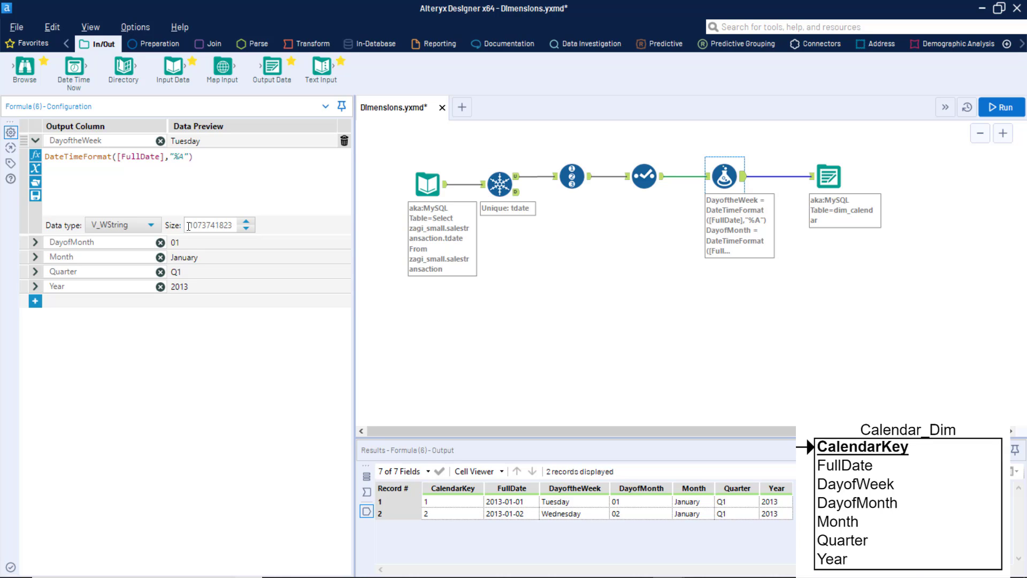
pyautogui.doubleClick(196, 225)
pyautogui.write('15')
# Set the DayofMonth column's data type to String with size 2.
pyautogui.click(34, 242)
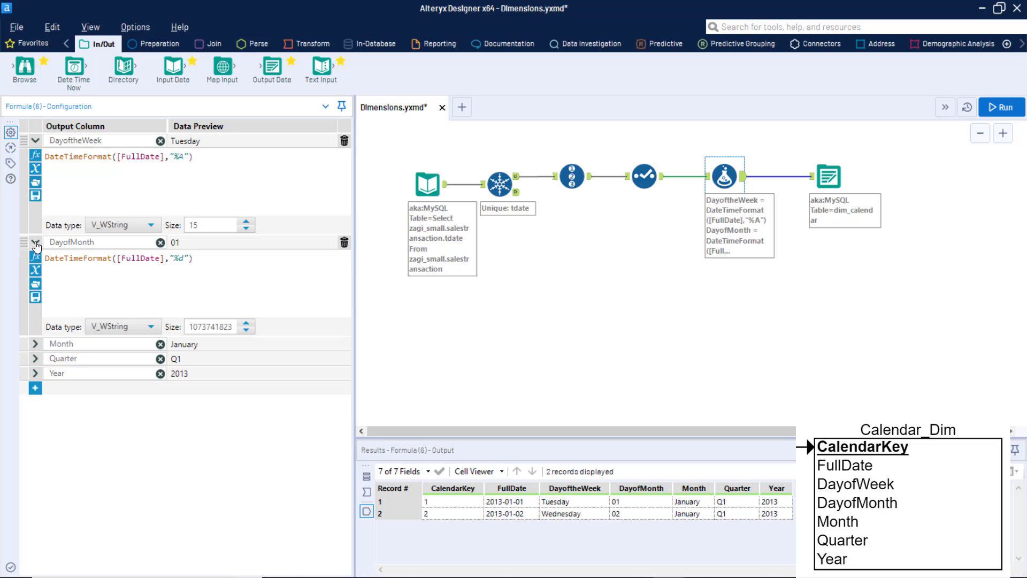
pyautogui.click(150, 327)
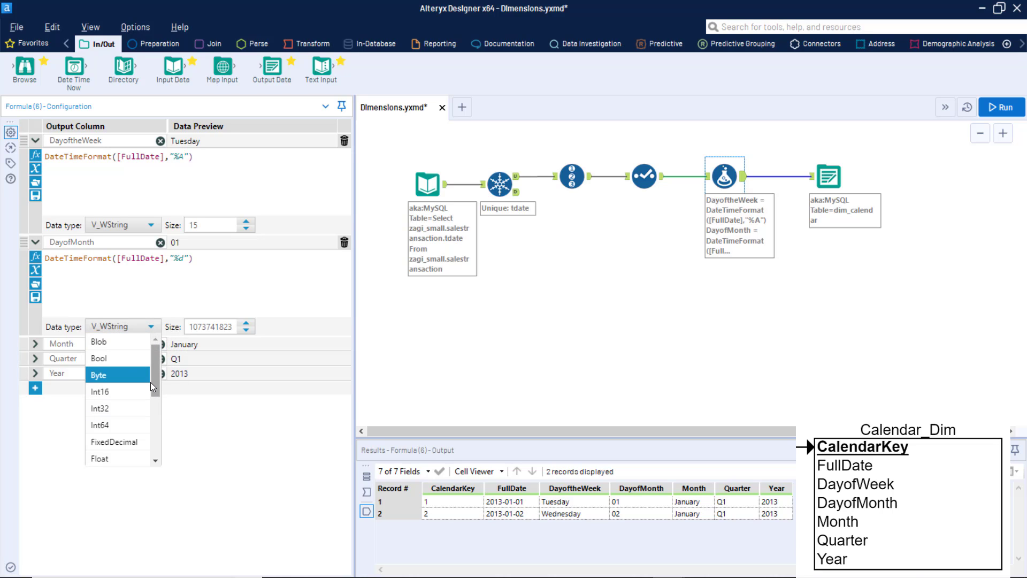
pyautogui.moveTo(151, 383); pyautogui.dragTo(155, 414)
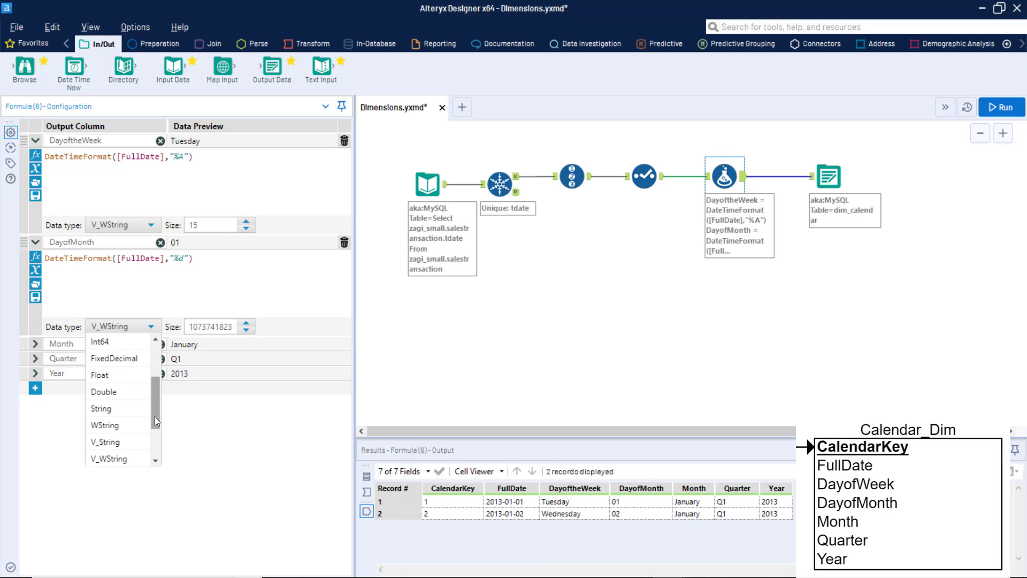
pyautogui.click(118, 458)
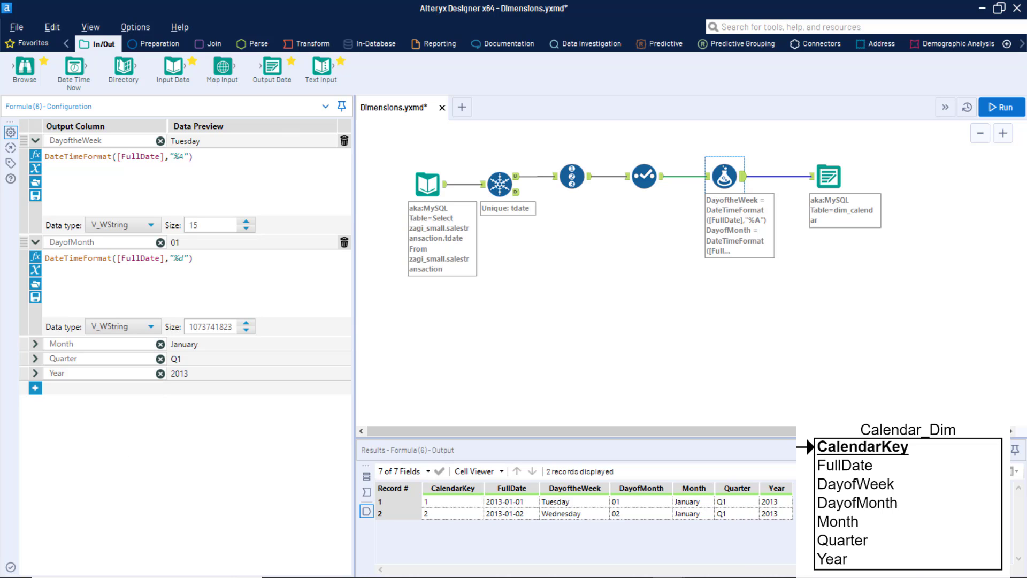
pyautogui.click(151, 328)
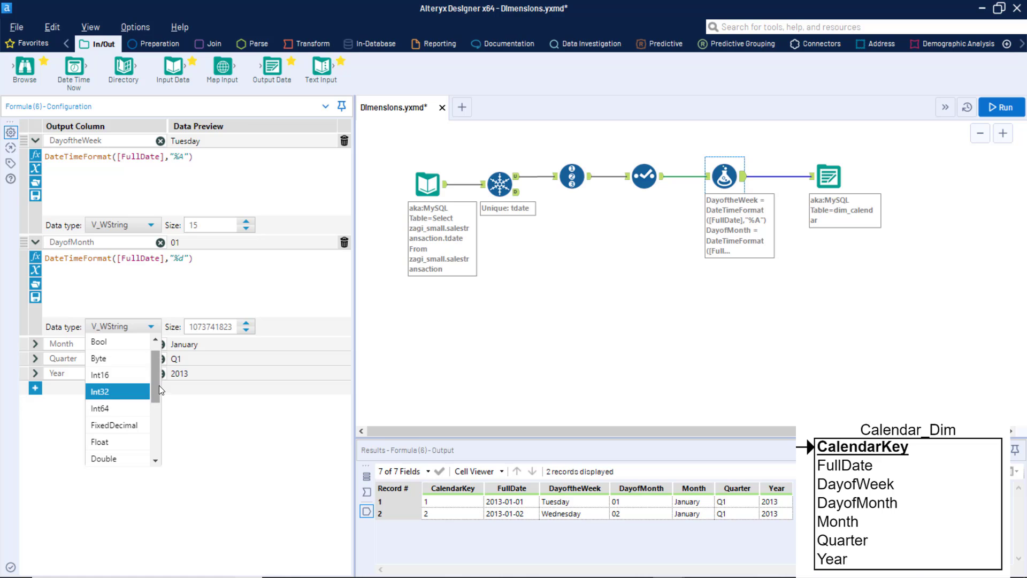
pyautogui.moveTo(153, 393); pyautogui.dragTo(150, 440)
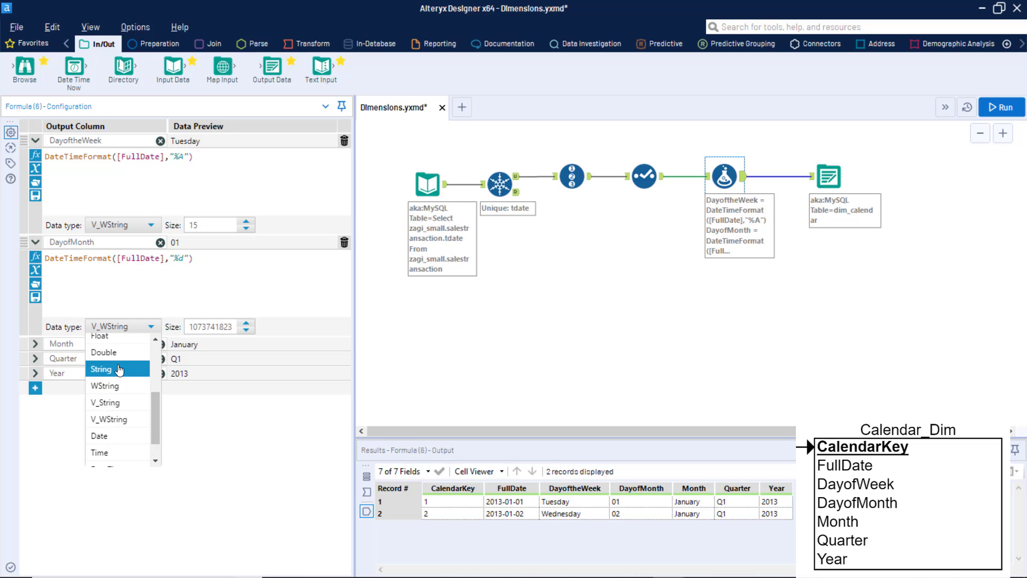
pyautogui.click(112, 369)
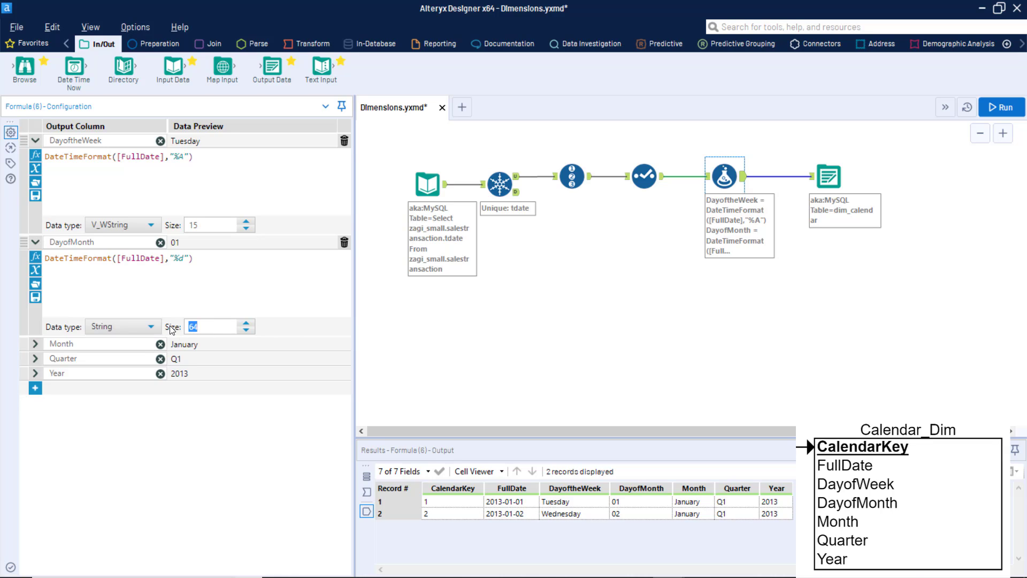
pyautogui.write('2')
# Set the Month column's data type to V_String with size 25 in the Formula tool.
pyautogui.click(122, 344)
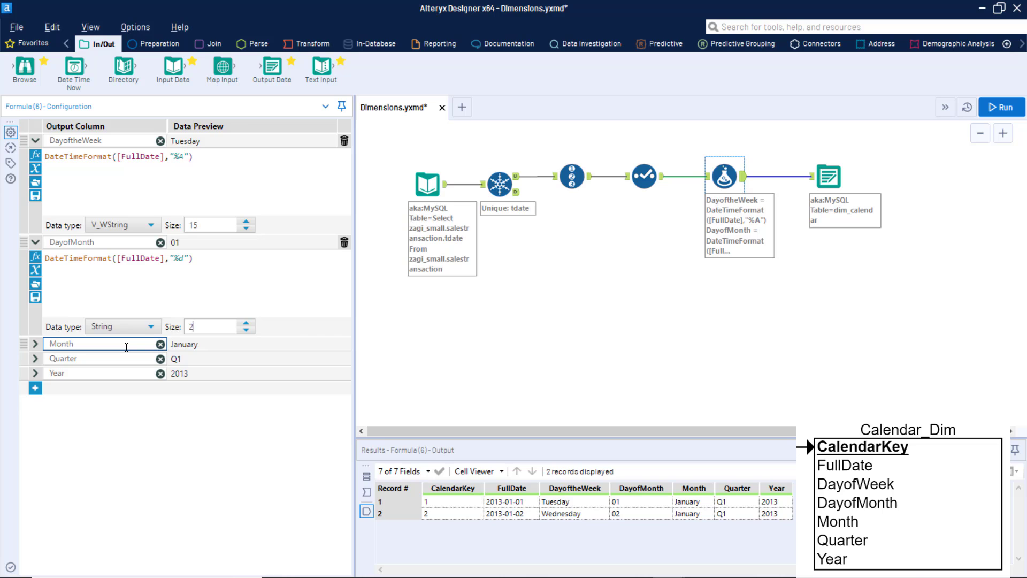
pyautogui.click(35, 345)
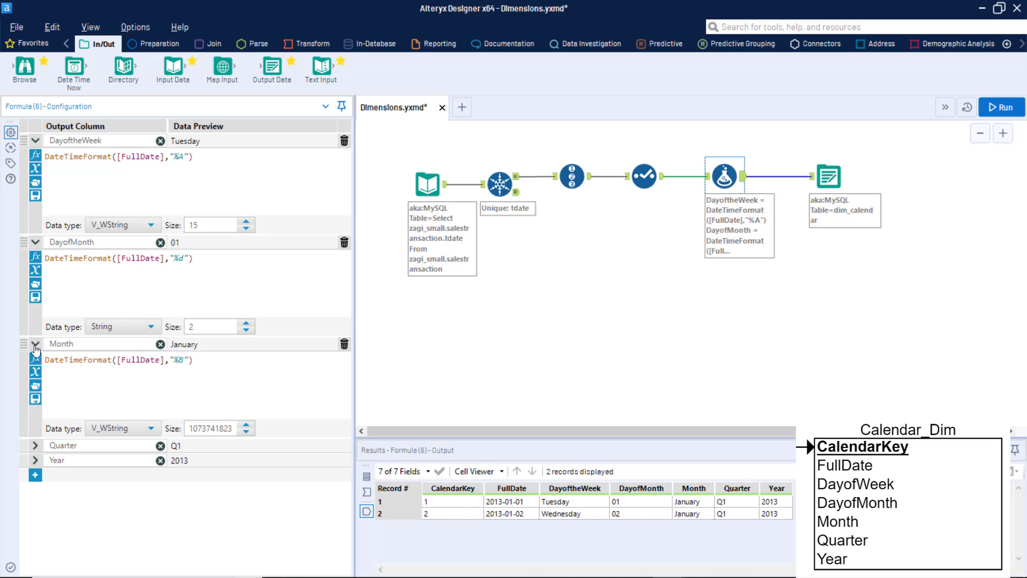
pyautogui.click(150, 428)
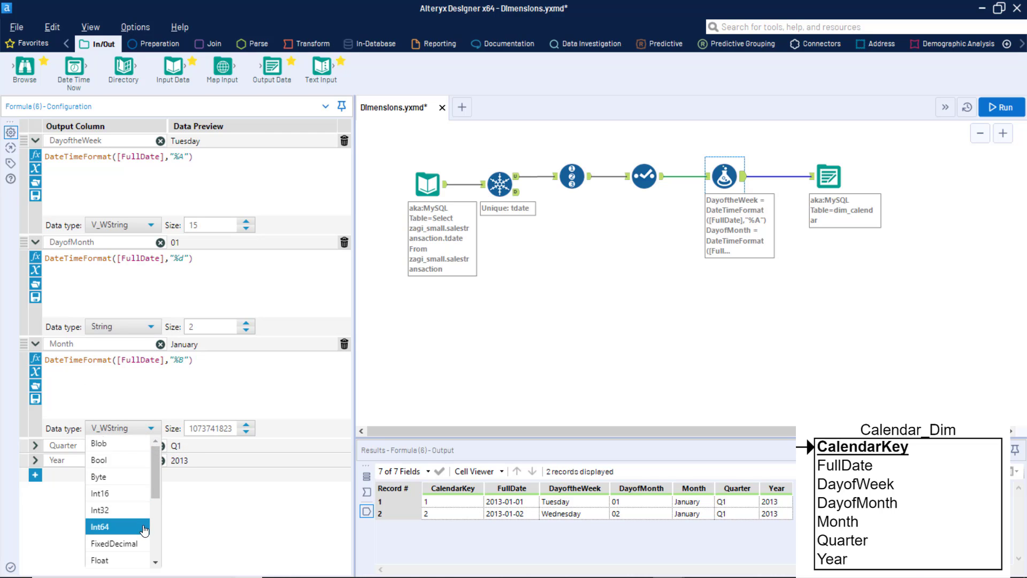
pyautogui.scroll(-3, 128, 516)
pyautogui.click(118, 493)
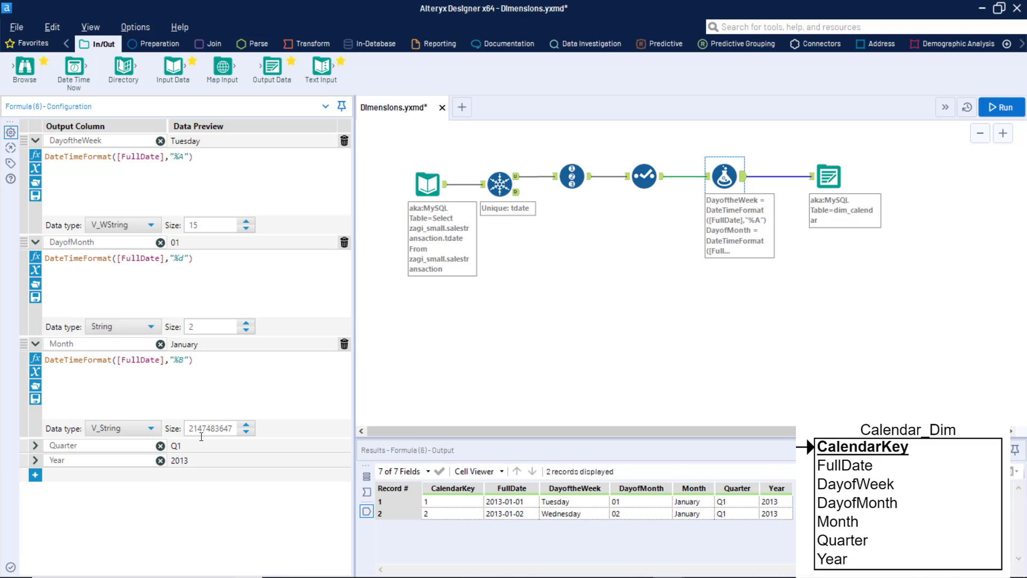
pyautogui.moveTo(187, 430); pyautogui.dragTo(309, 429)
pyautogui.write('25')
# Set the Quarter column's data type to String with size 2.
pyautogui.click(36, 446)
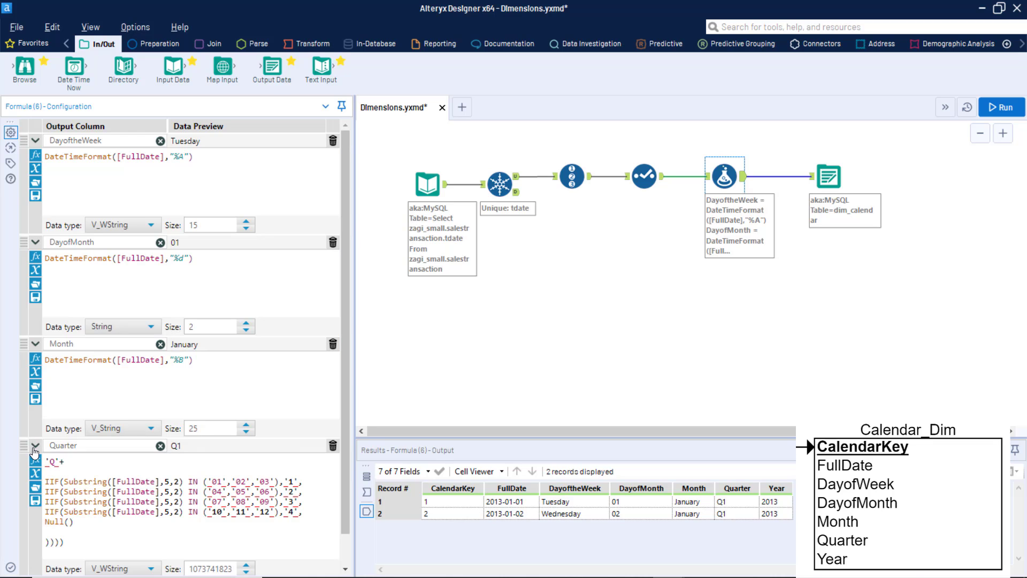
pyautogui.scroll(-1, 162, 498)
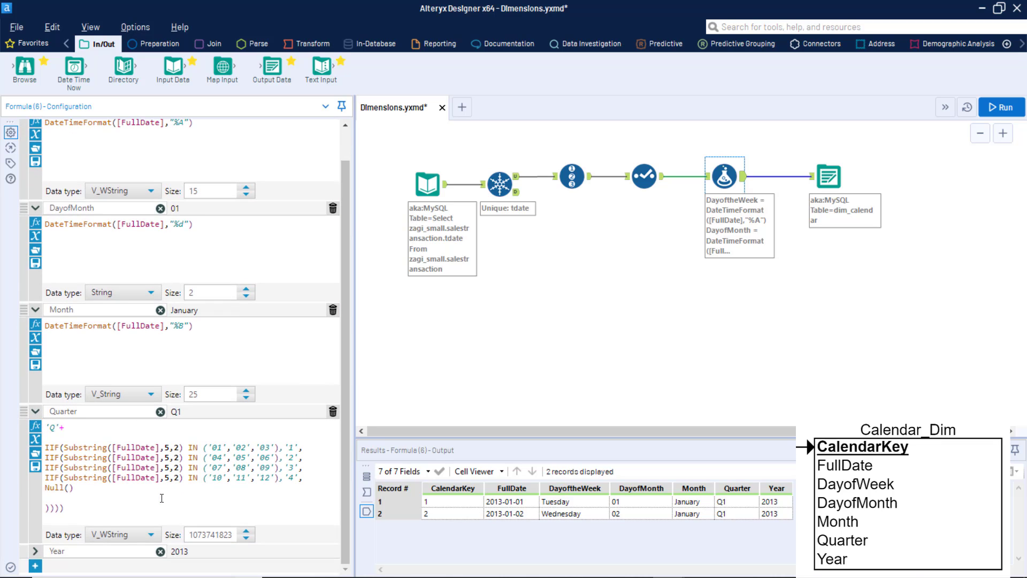
pyautogui.click(151, 534)
pyautogui.scroll(-3, 114, 508)
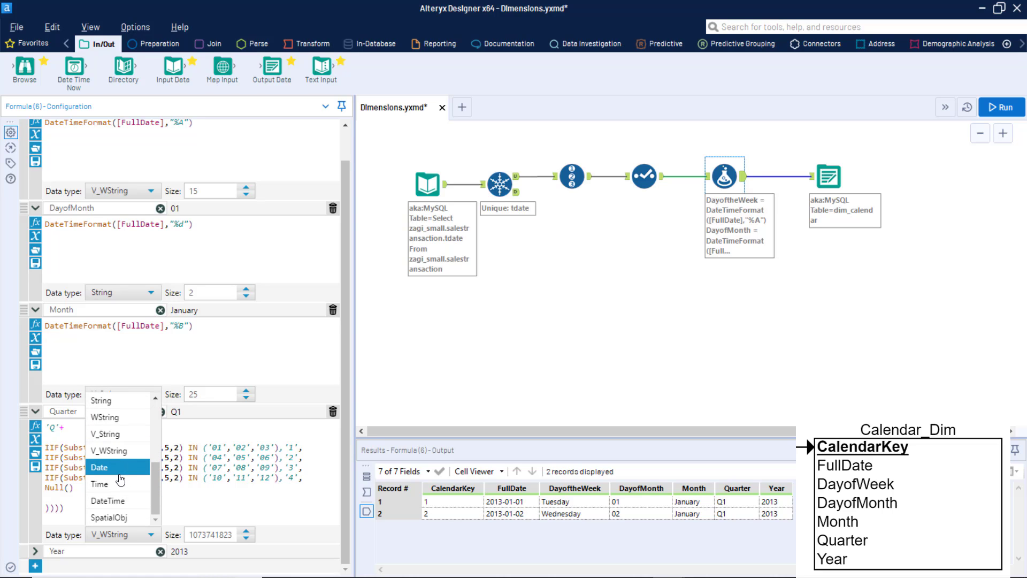
pyautogui.click(104, 401)
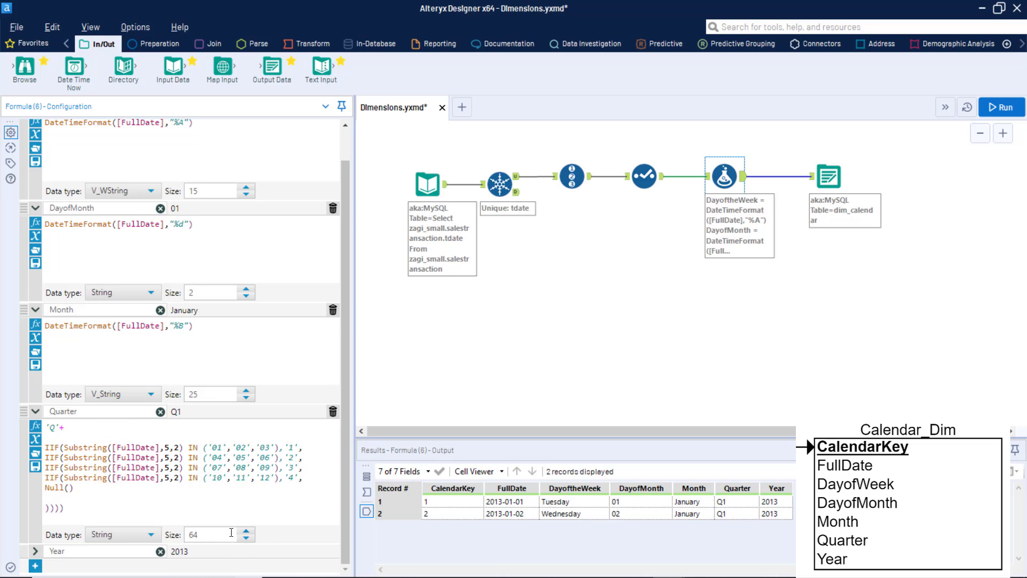
pyautogui.doubleClick(198, 536)
pyautogui.write('2')
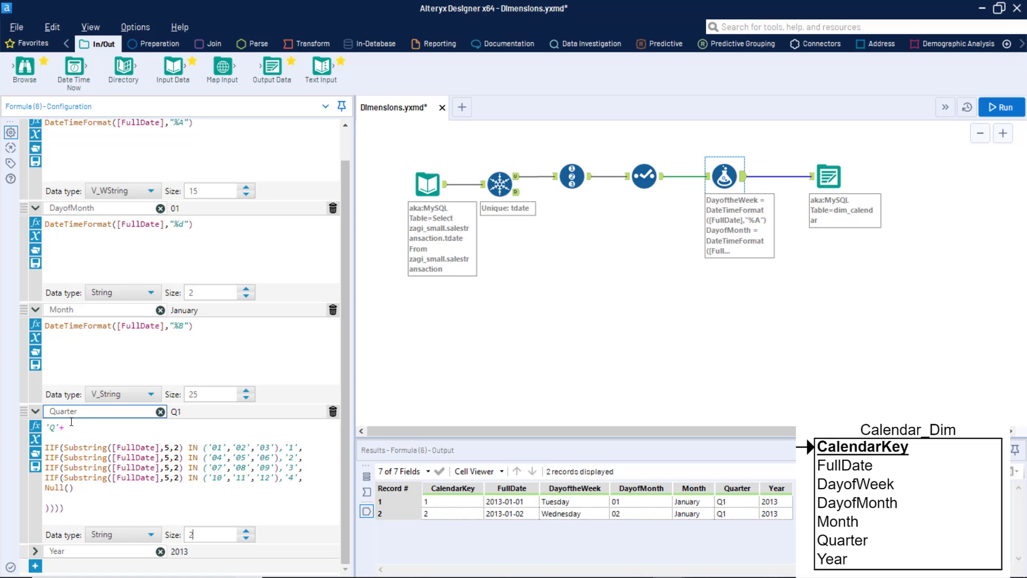
# Set the Year column's data type to String with size 4.
pyautogui.click(35, 551)
pyautogui.scroll(-3, 201, 471)
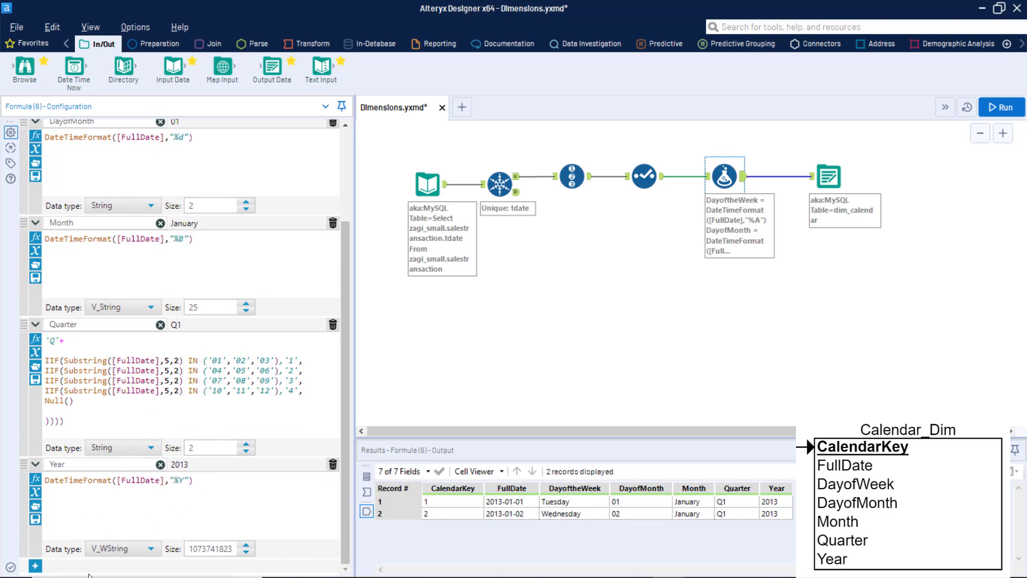
pyautogui.click(151, 547)
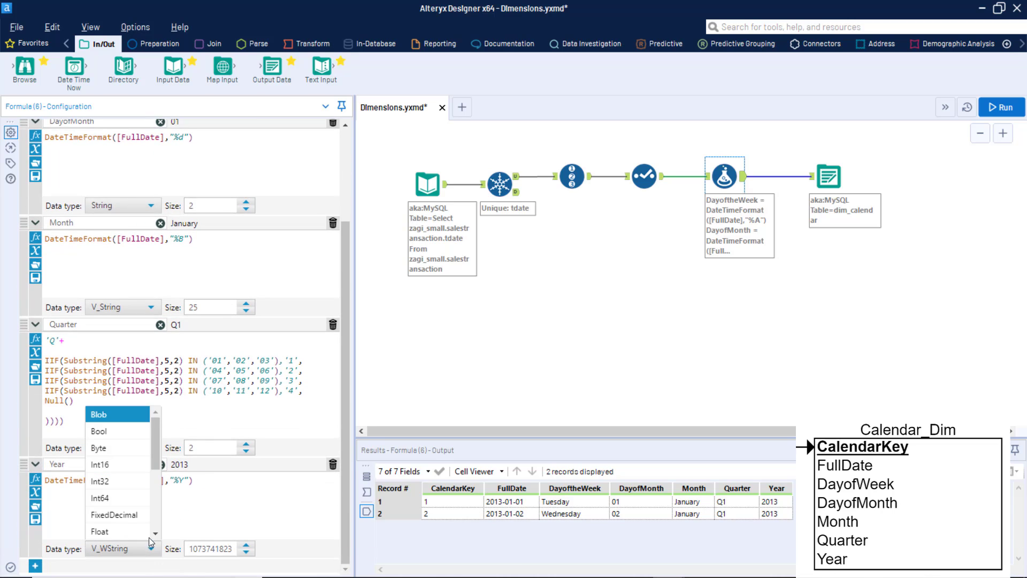
pyautogui.click(163, 451)
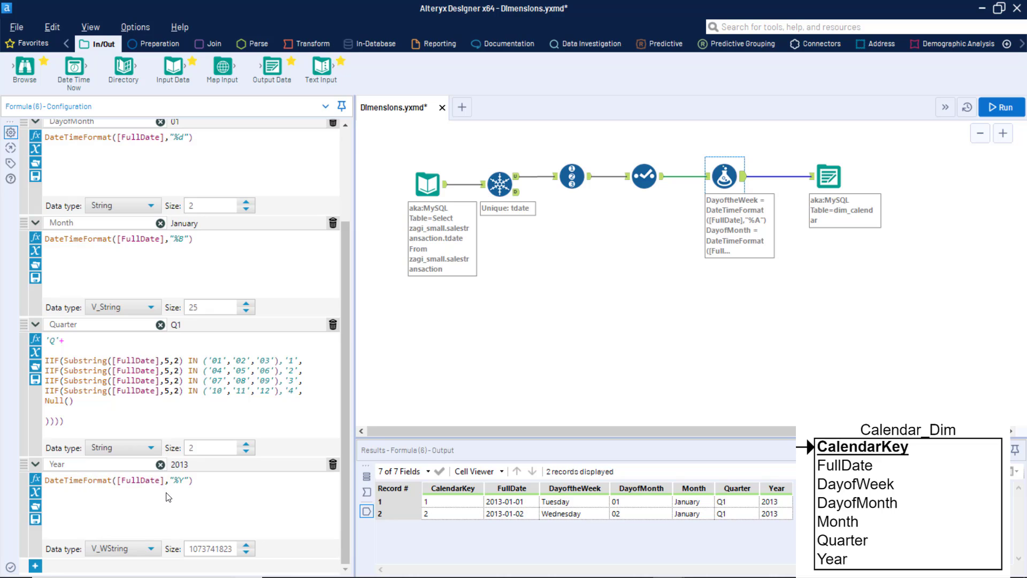
pyautogui.click(154, 549)
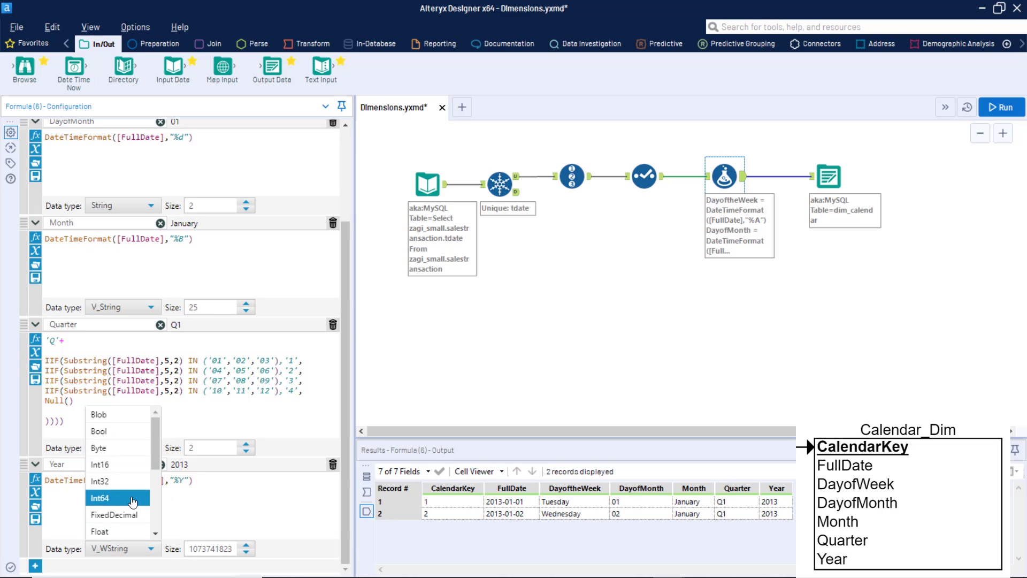
pyautogui.scroll(-3, 155, 471)
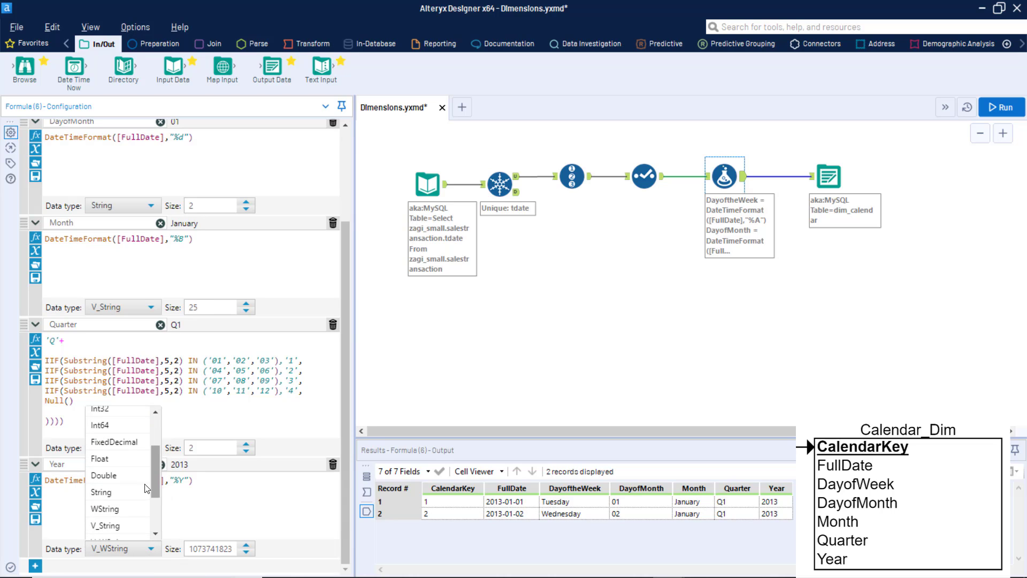
pyautogui.click(128, 489)
pyautogui.moveTo(221, 547); pyautogui.dragTo(174, 550)
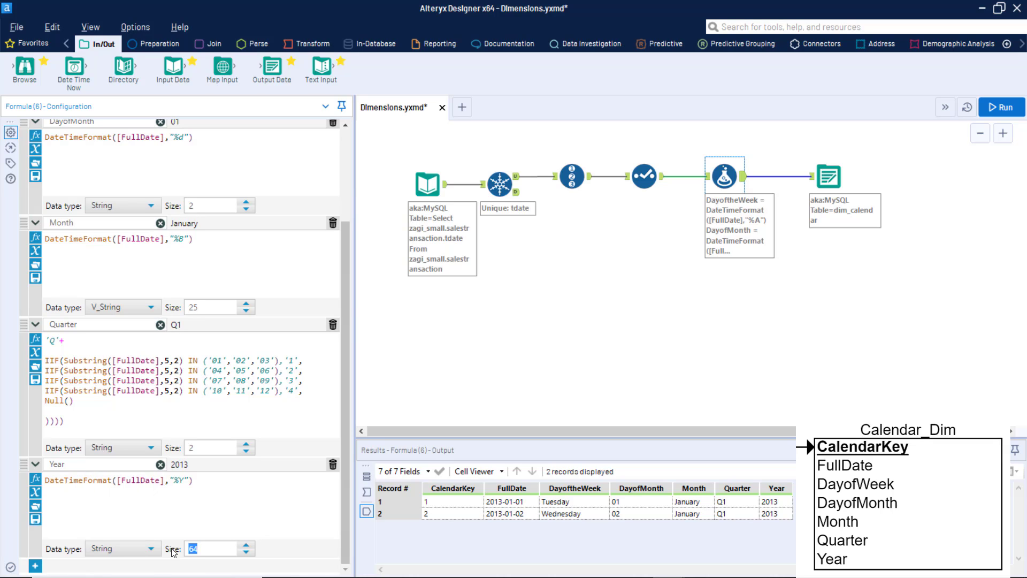
pyautogui.write('4')
# Narrow the Formula configuration pane and run the workflow to rewrite the dim_calendar table.
pyautogui.moveTo(351, 270); pyautogui.dragTo(301, 286)
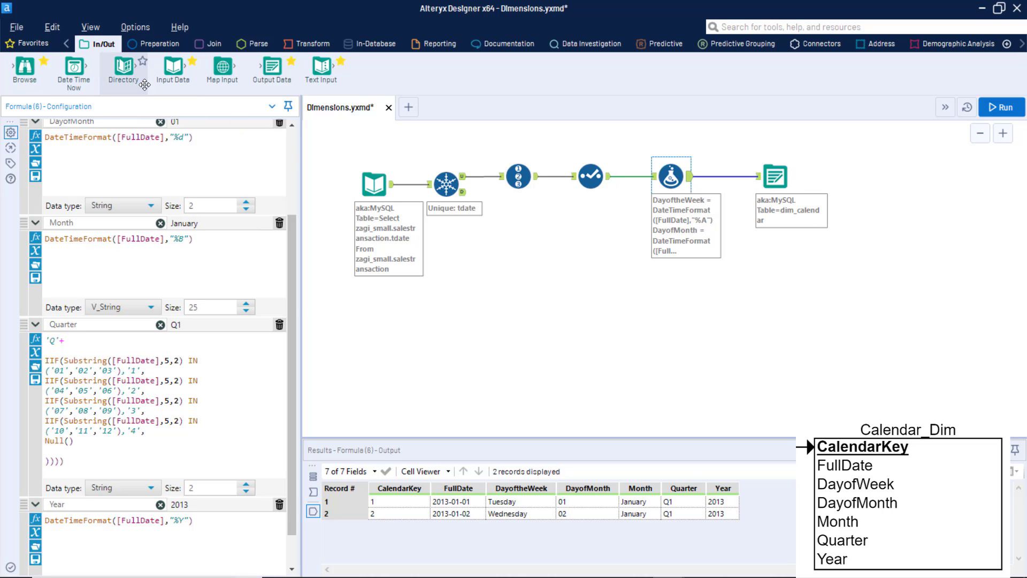
pyautogui.click(1000, 107)
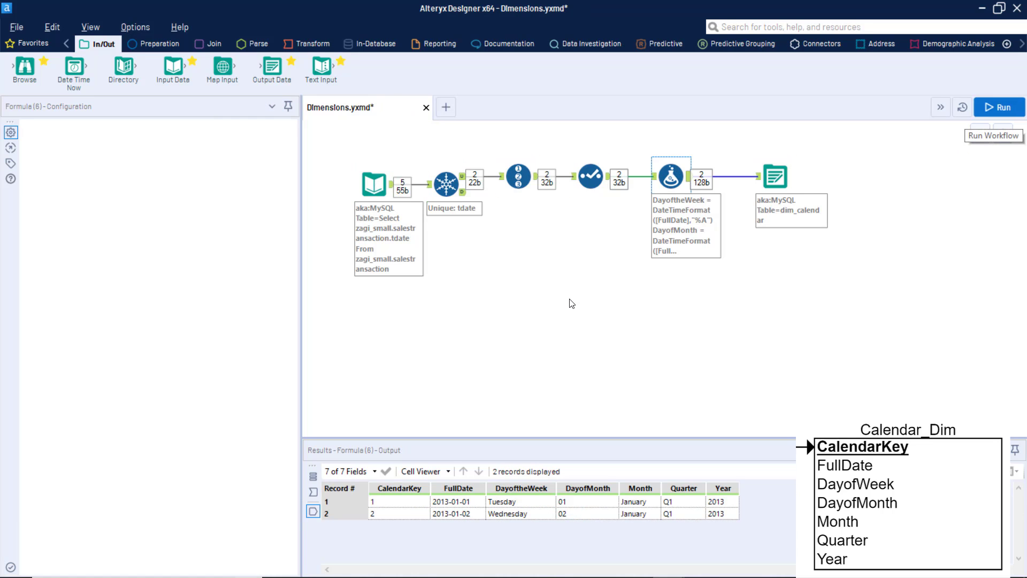
pyautogui.click(634, 343)
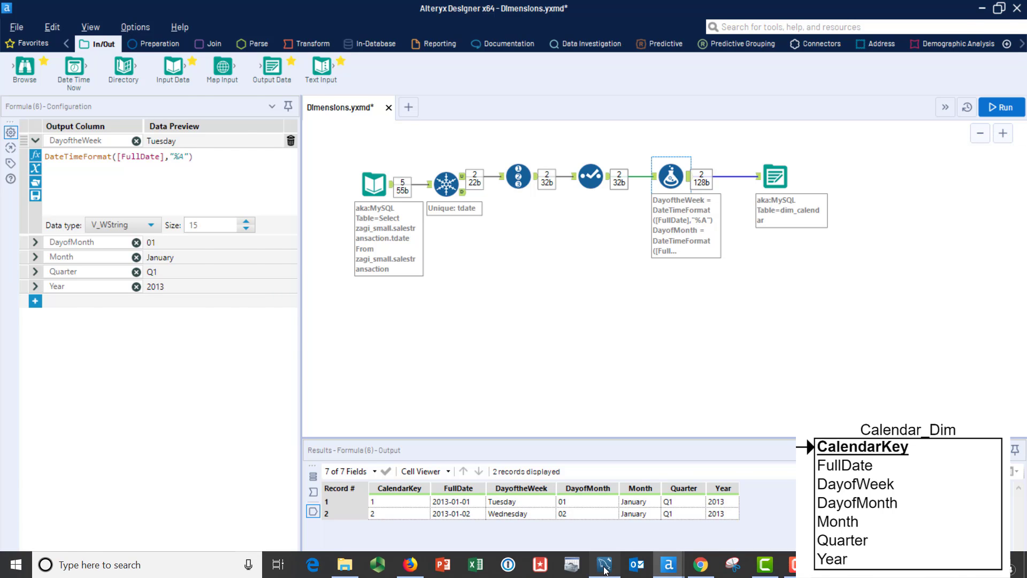
# Switch to MySQL Workbench and open the column definitions of the dim_calendar table in zagi_dw.
pyautogui.click(604, 564)
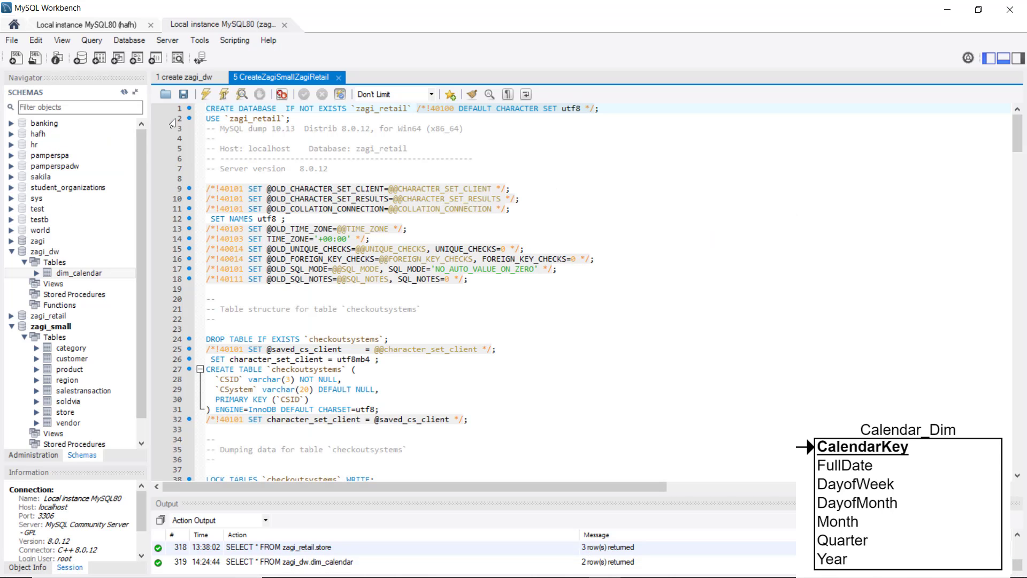
pyautogui.click(122, 273)
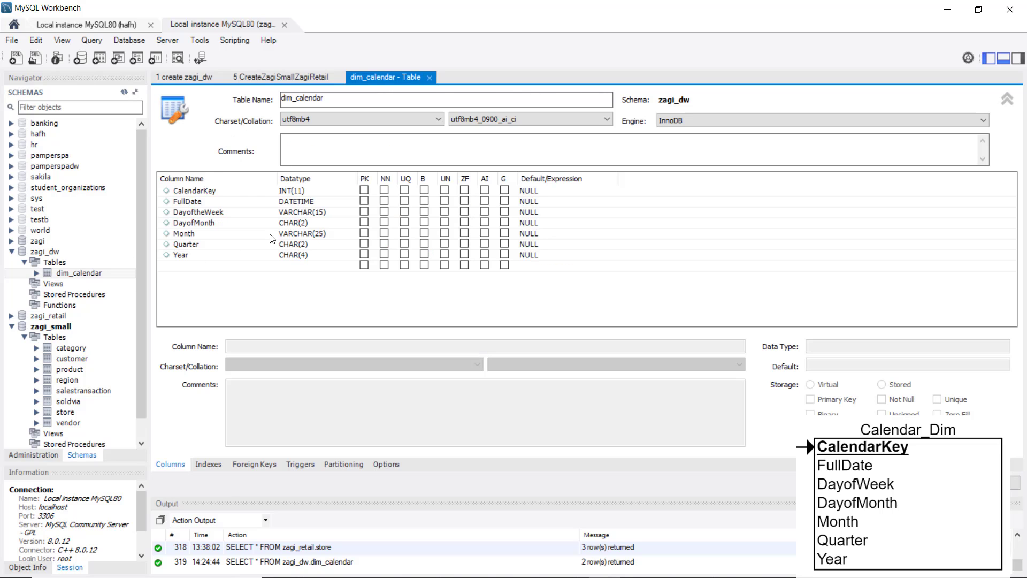